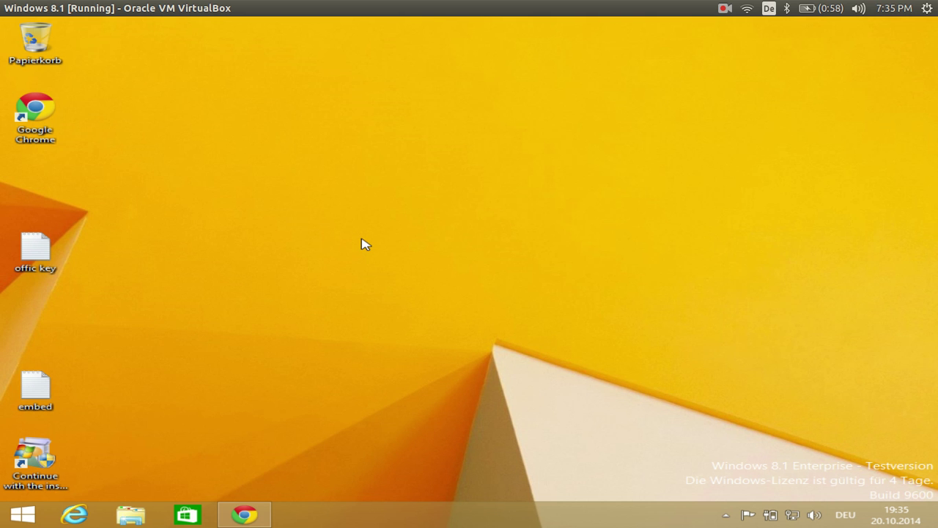
# Switch to Chrome and download the Windows 10 Skin Pack zip from the skinpacks.com page.
pyautogui.click(244, 511)
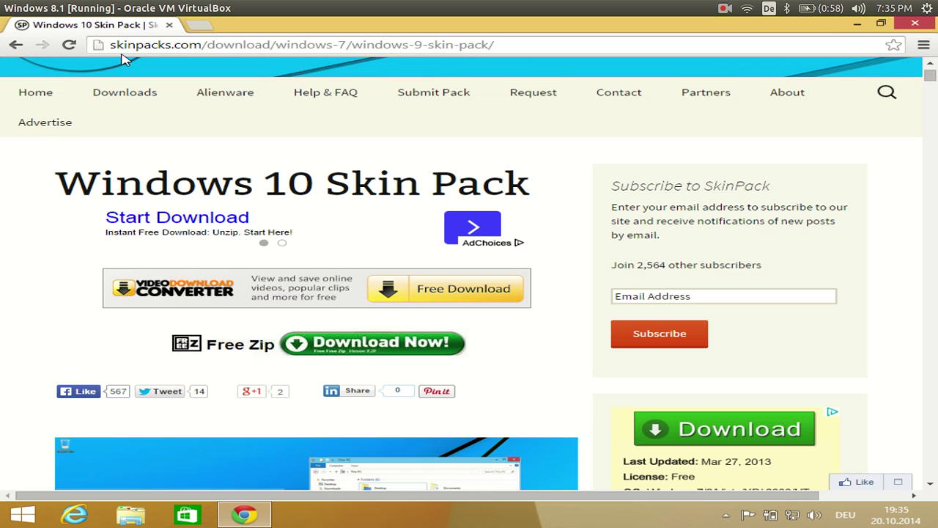
pyautogui.click(503, 45)
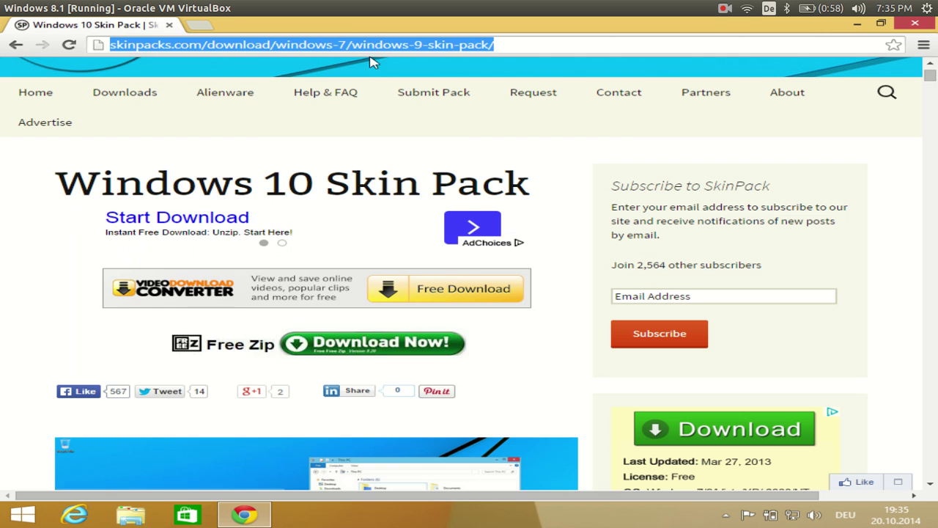
pyautogui.moveTo(78, 137)
pyautogui.scroll(-5, 264, 210)
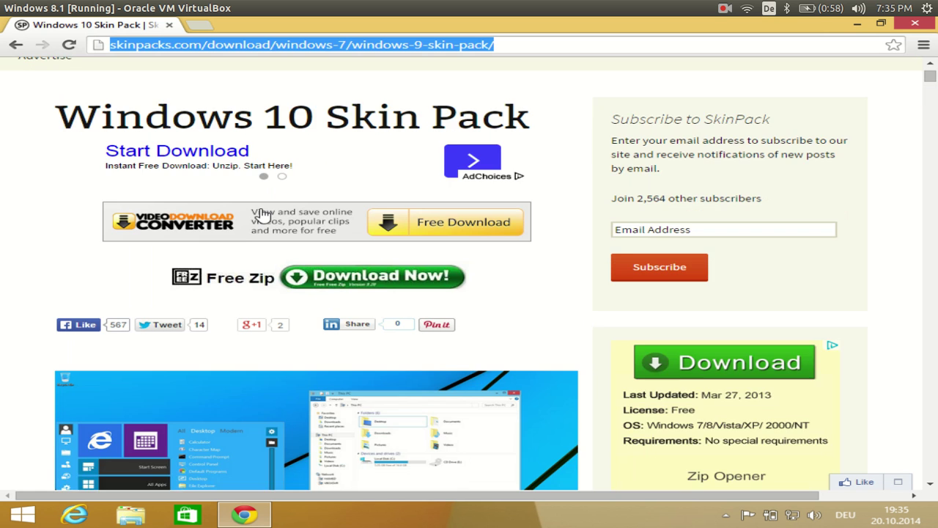
pyautogui.scroll(-8, 264, 209)
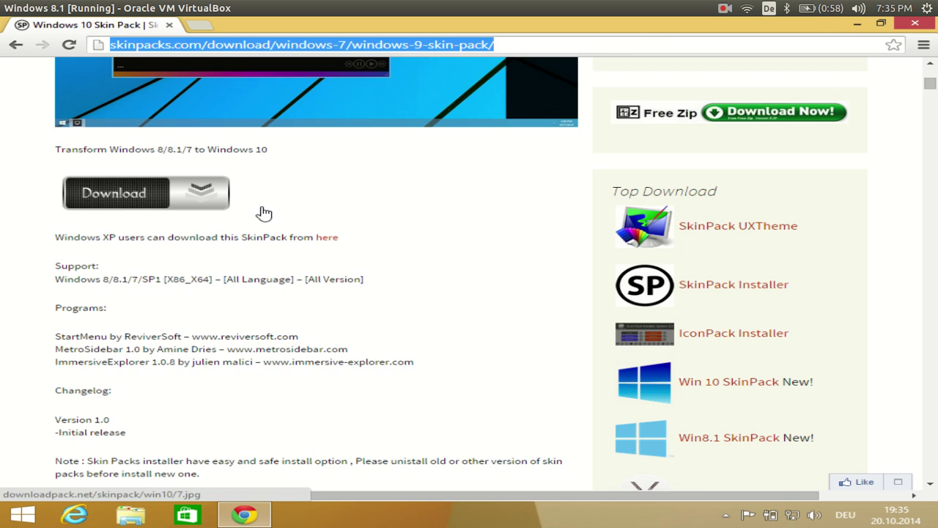
pyautogui.scroll(4, 142, 216)
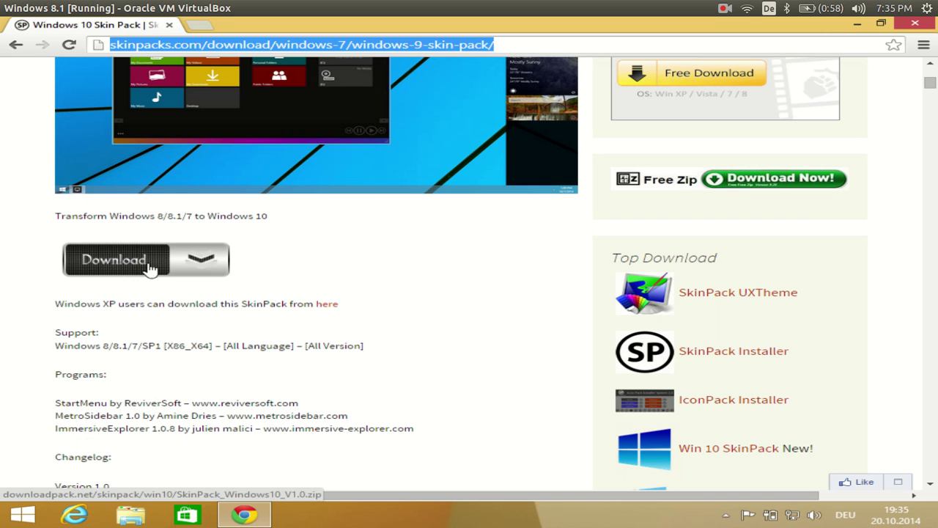
pyautogui.click(200, 260)
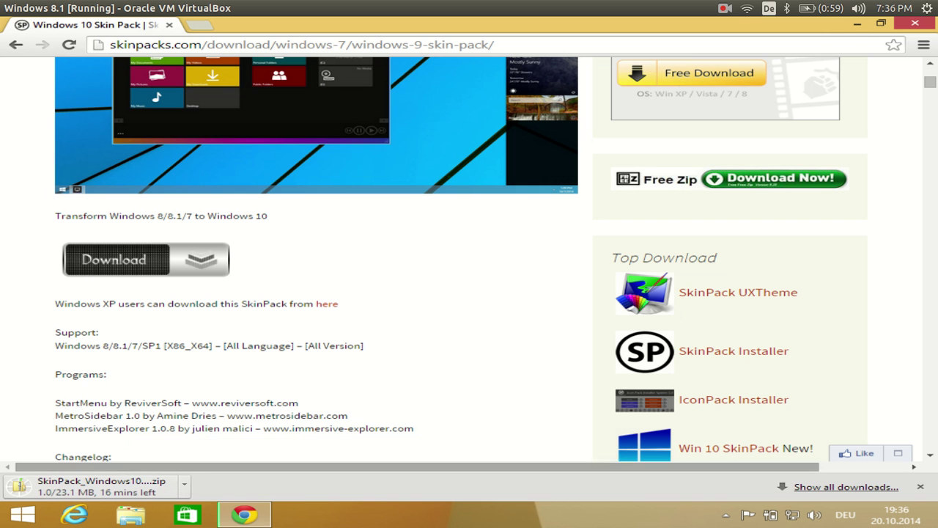
pyautogui.click(724, 8)
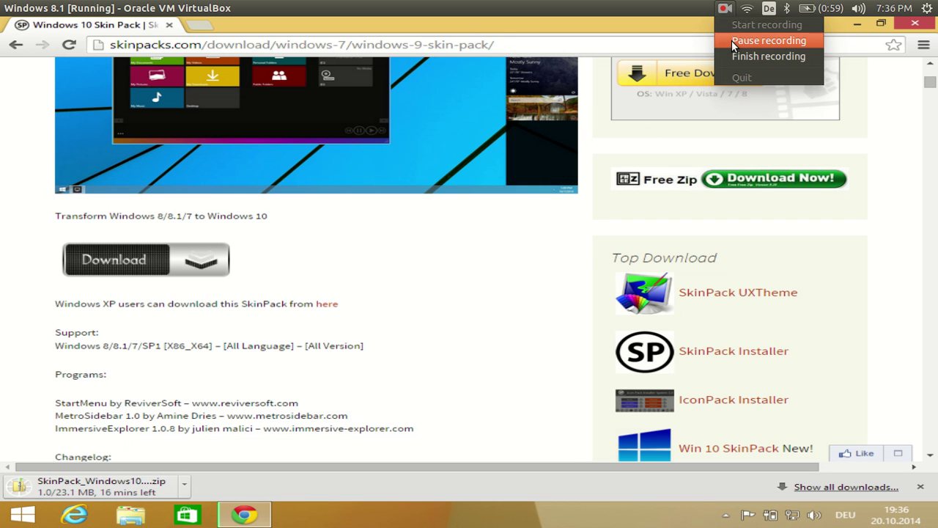
pyautogui.click(732, 41)
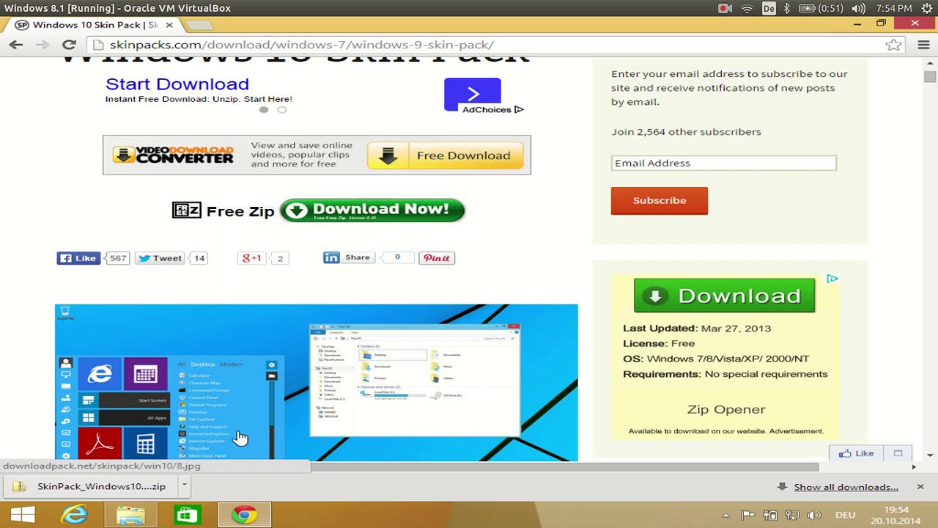
# Switch to File Explorer and open the SkinPack_Windows10_V1.0 archive in the windows 10 downloads folder.
pyautogui.click(130, 519)
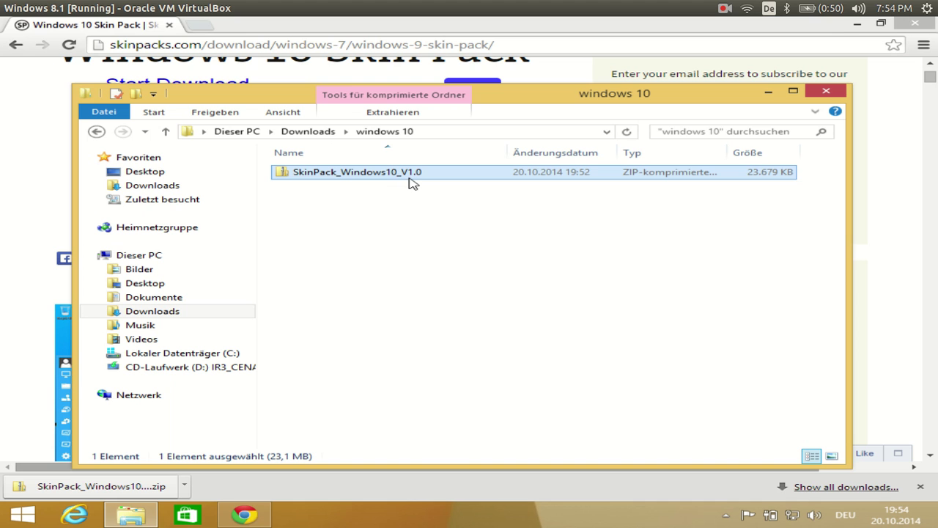
pyautogui.doubleClick(345, 175)
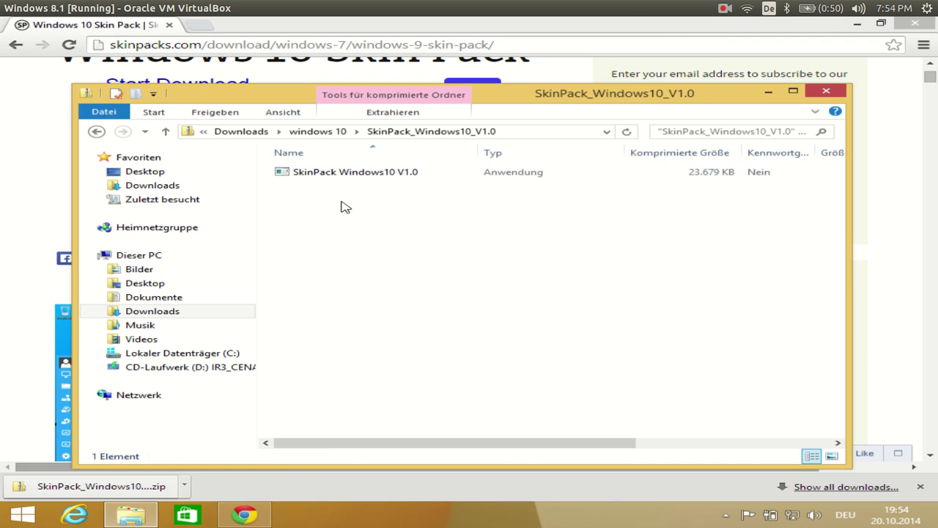
pyautogui.click(723, 16)
pyautogui.click(727, 41)
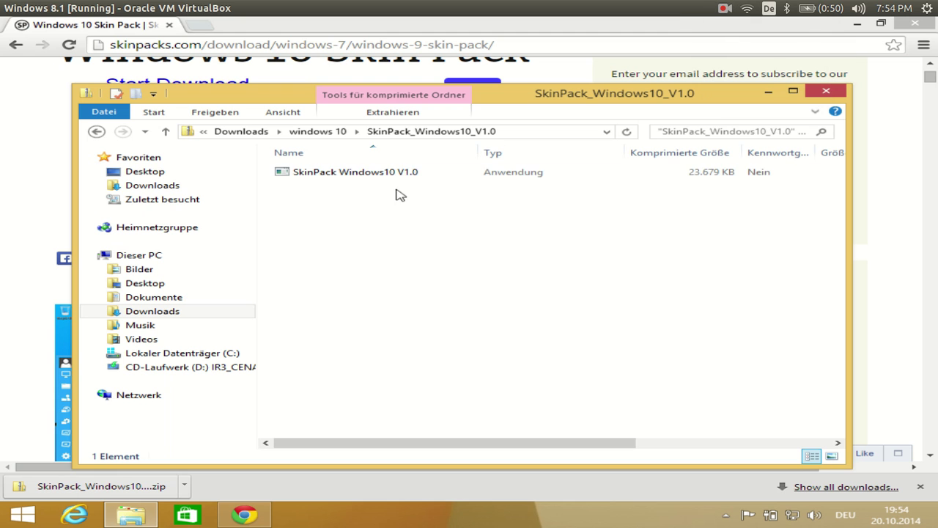
pyautogui.click(345, 176)
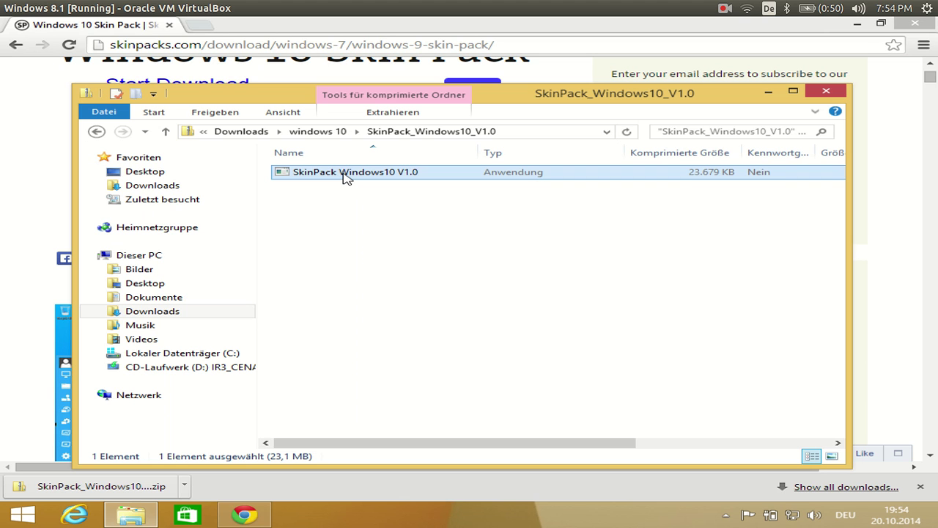
pyautogui.rightClick(344, 176)
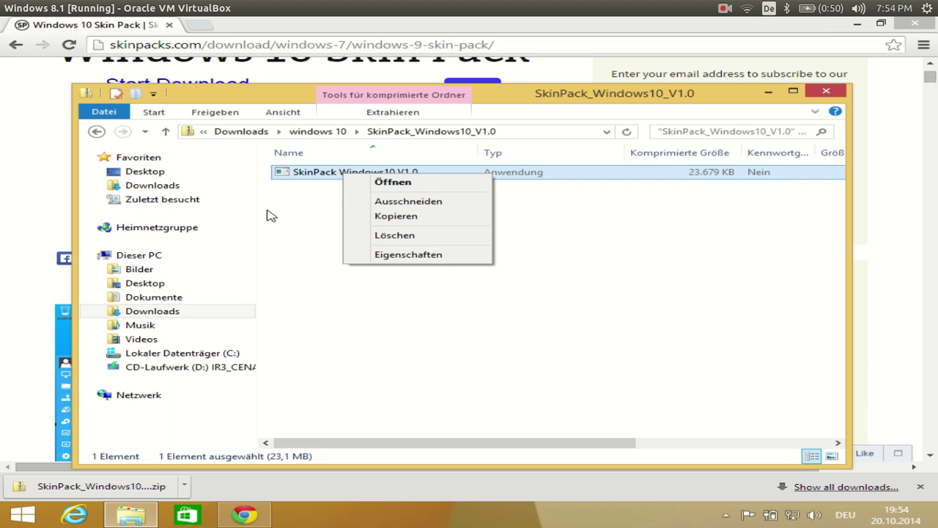
pyautogui.click(270, 214)
pyautogui.click(330, 174)
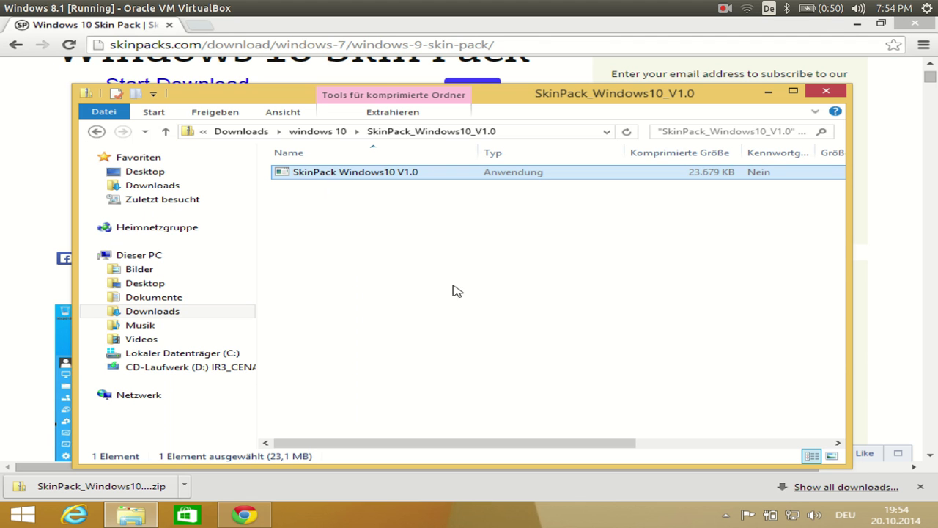
pyautogui.click(398, 233)
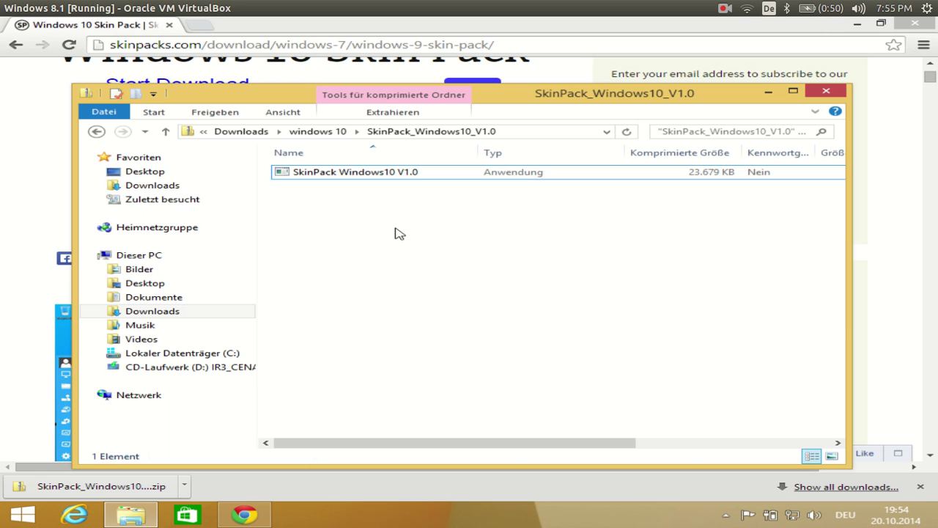
# Run the SkinPack Windows10 V1.0 application, allow it to make changes, and minimize the Explorer and browser windows.
pyautogui.doubleClick(380, 173)
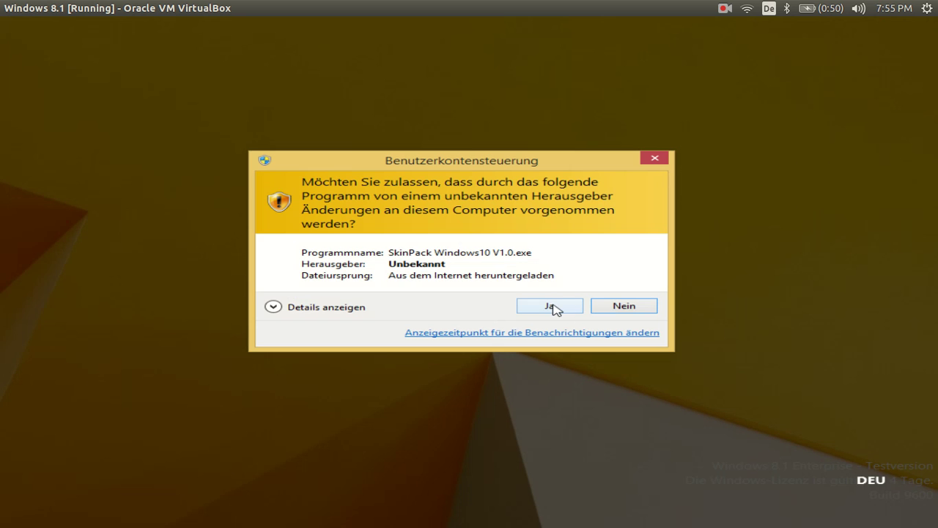
pyautogui.click(550, 305)
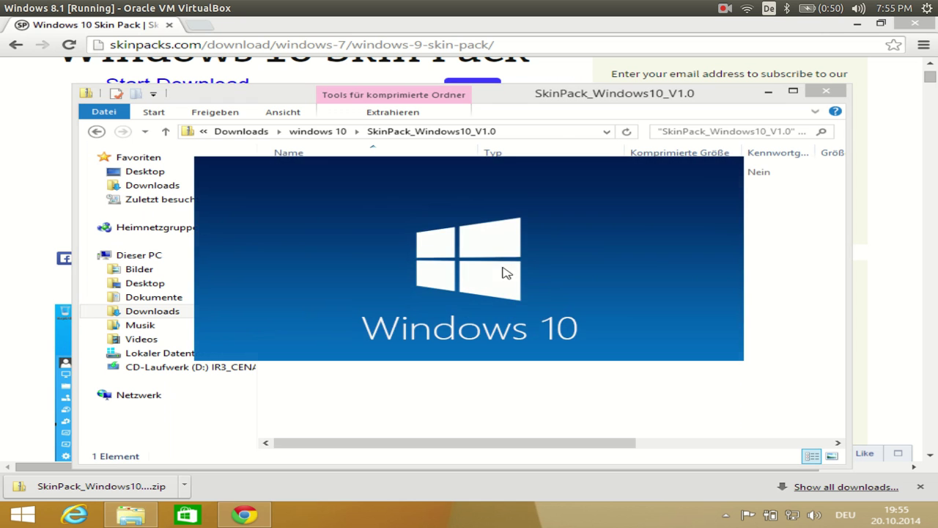
pyautogui.click(768, 93)
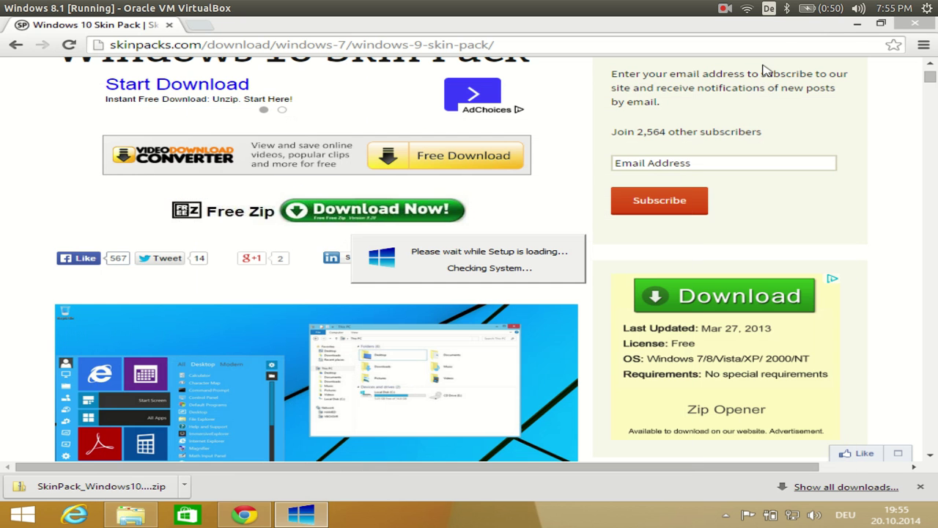
pyautogui.click(858, 24)
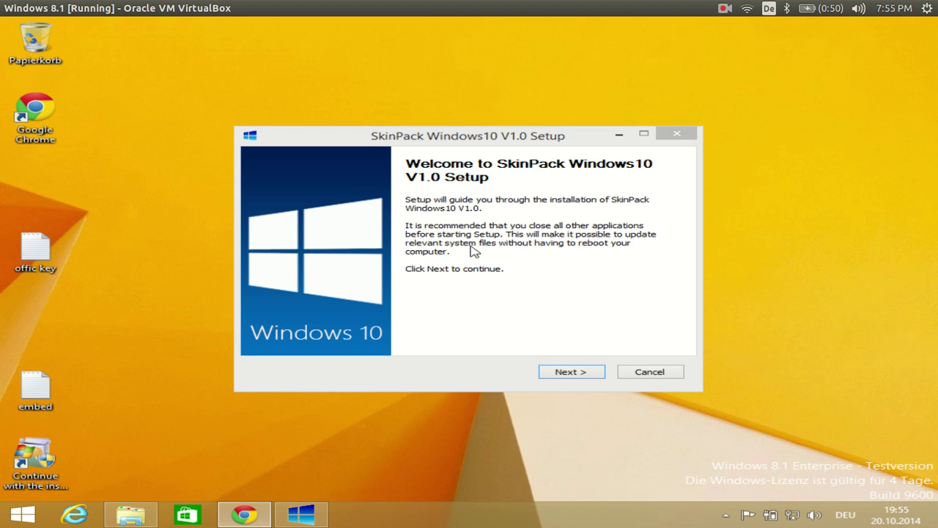
# Accept the license agreement in the setup wizard and start the installation with all components selected.
pyautogui.click(566, 373)
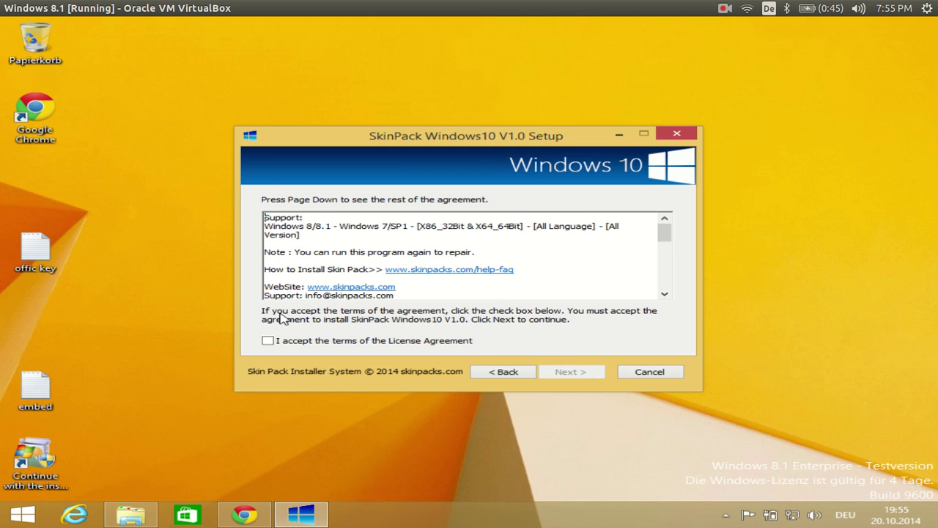
pyautogui.click(269, 340)
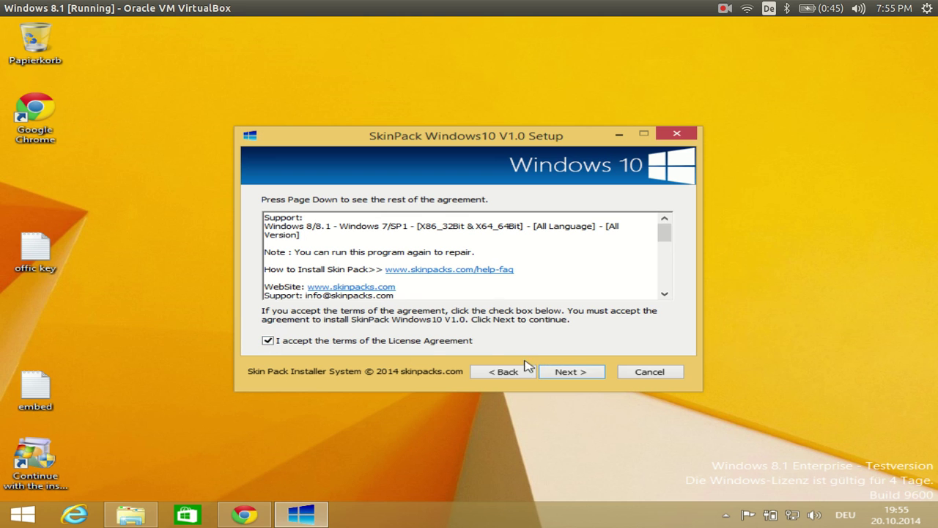
pyautogui.click(570, 373)
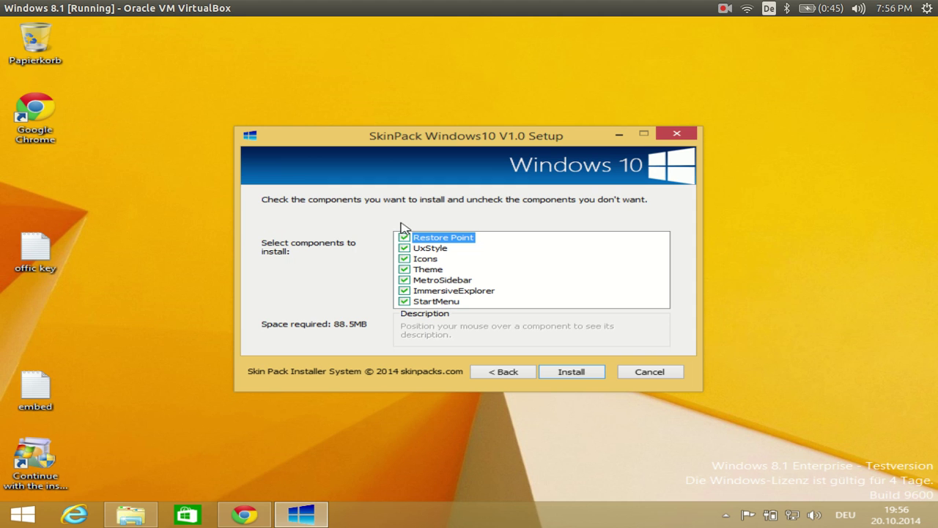
pyautogui.click(573, 375)
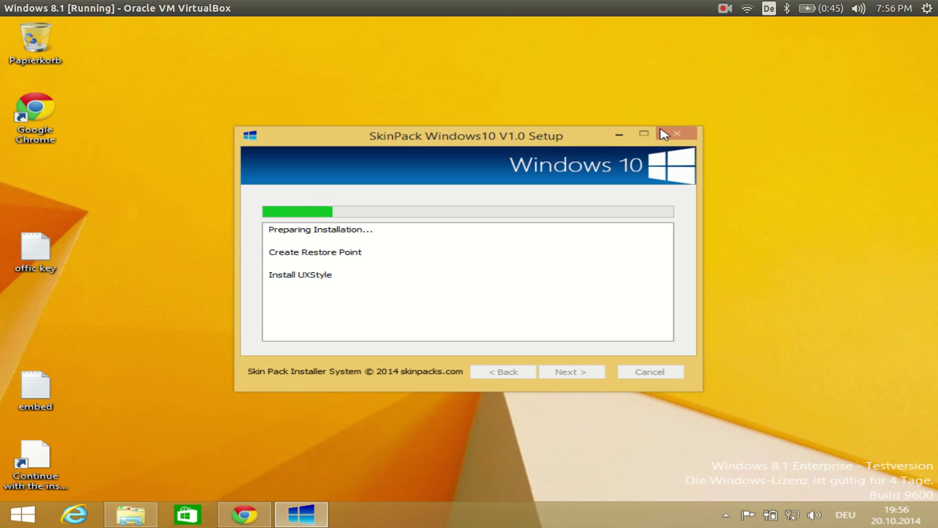
pyautogui.click(341, 80)
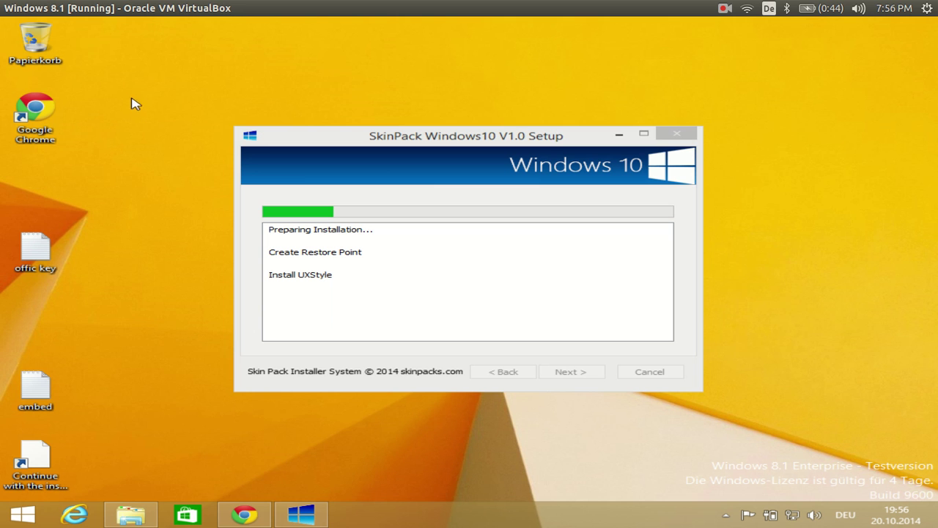
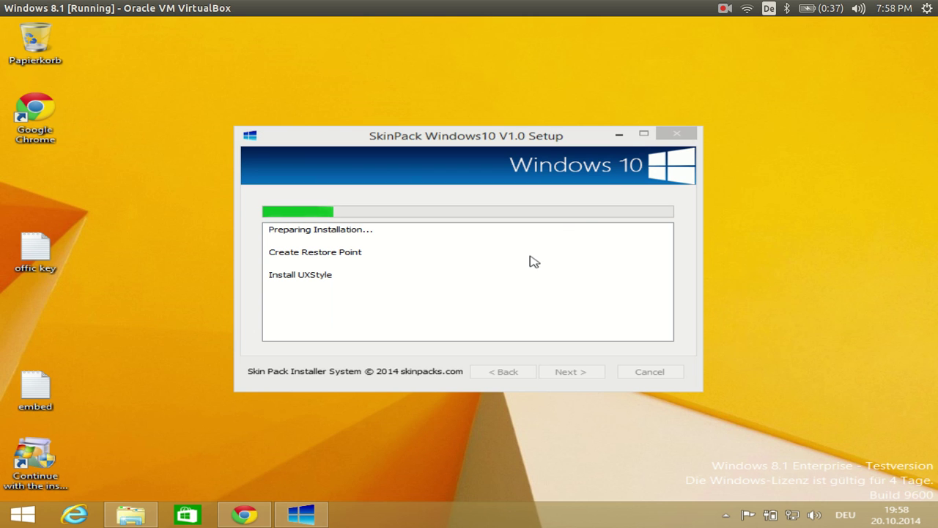
pyautogui.click(722, 10)
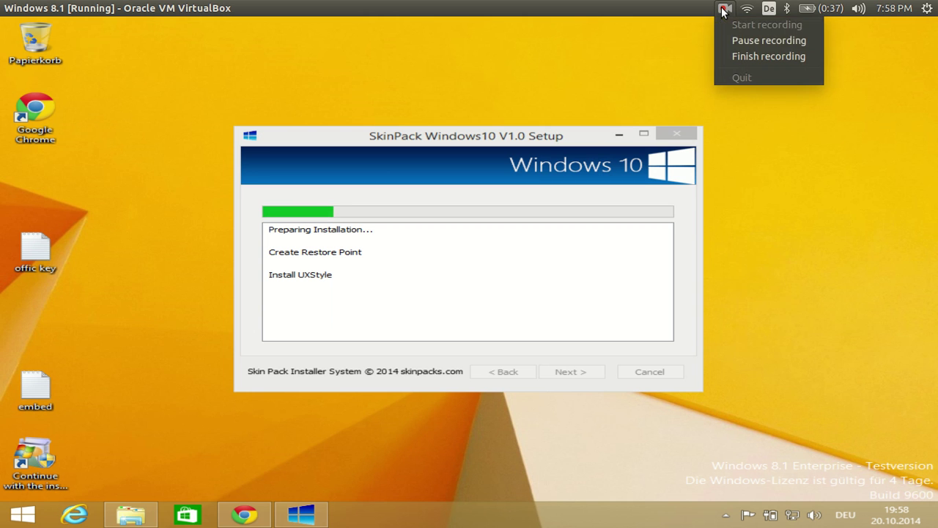
pyautogui.click(726, 36)
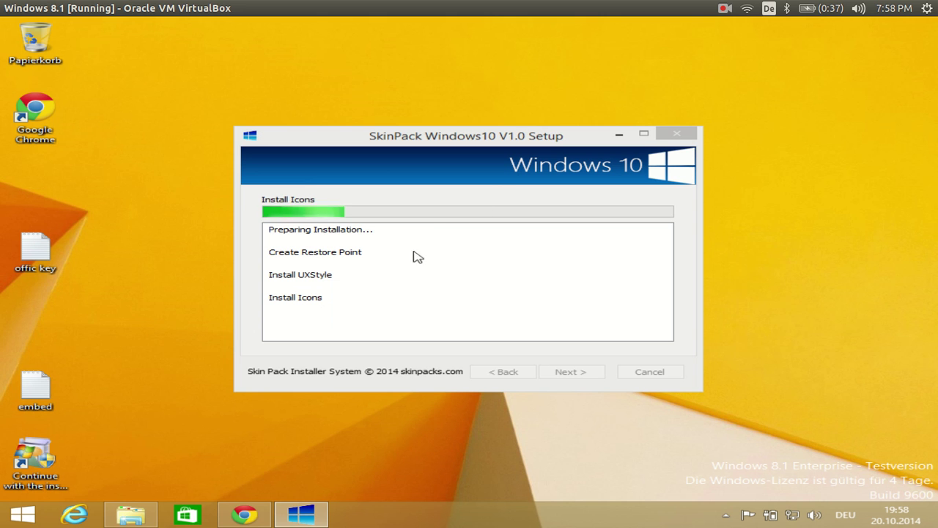
# Minimize the Anpassung and Dieser PC windows to get back to the setup wizard.
pyautogui.moveTo(141, 521)
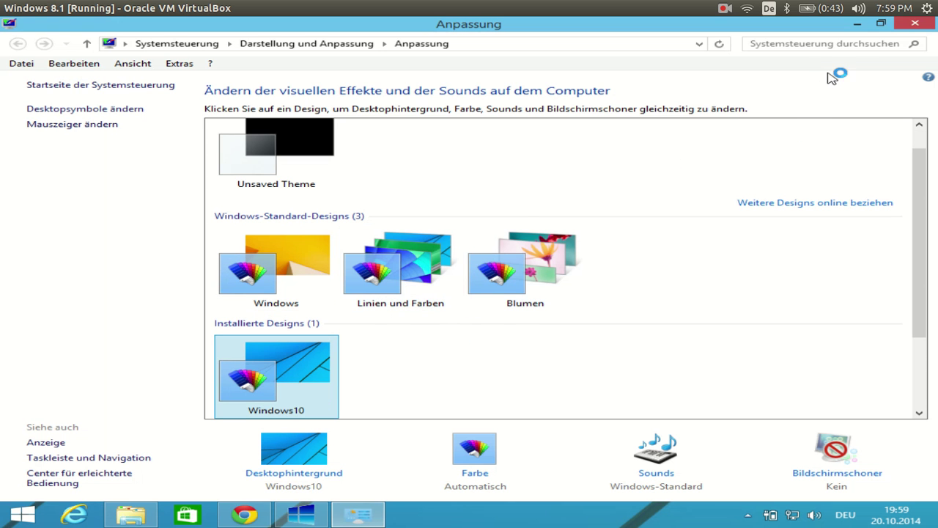
pyautogui.click(857, 25)
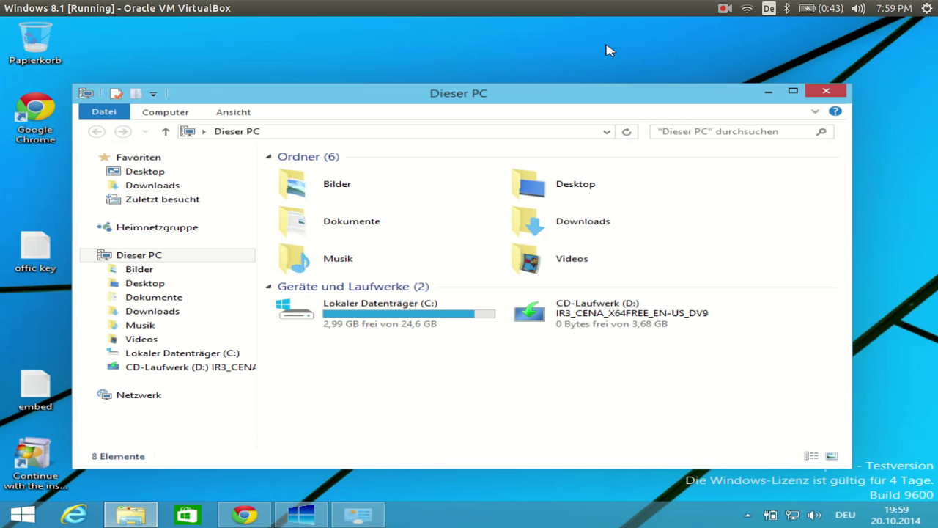
pyautogui.click(769, 92)
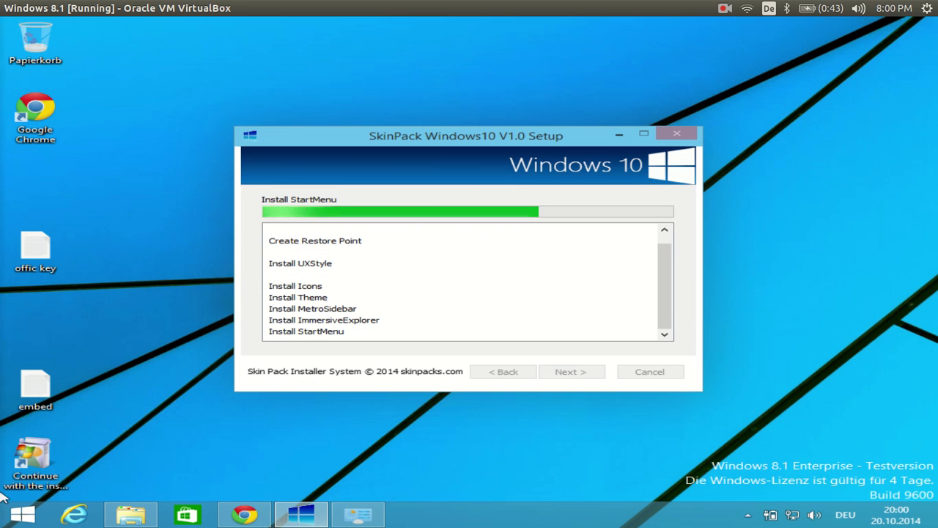
# View the Start screen and return to the desktop.
pyautogui.click(15, 519)
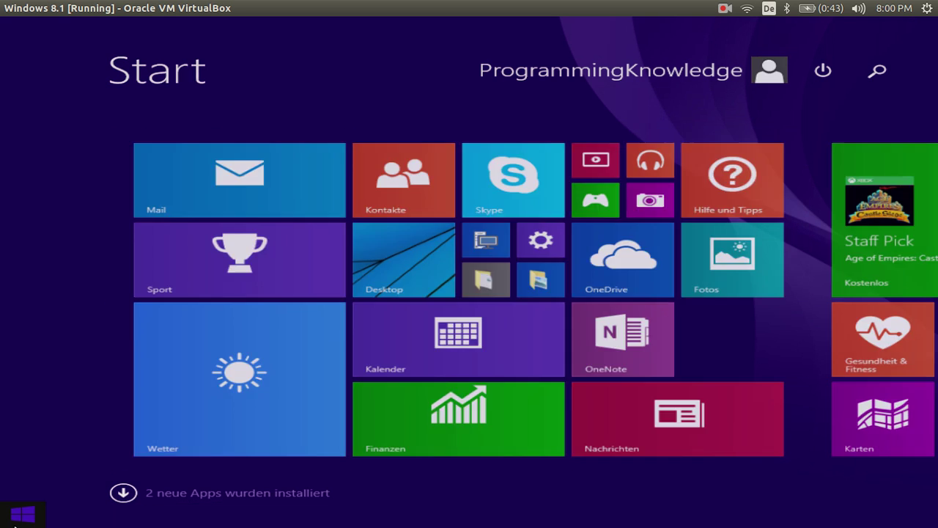
pyautogui.click(14, 519)
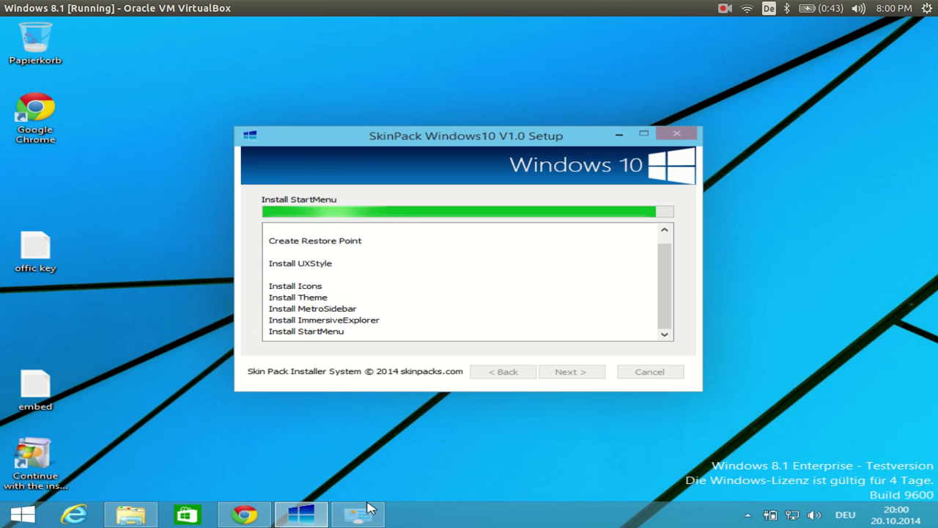
# Complete the SkinPack Windows10 V1.0 setup wizard and close it.
pyautogui.moveTo(366, 519)
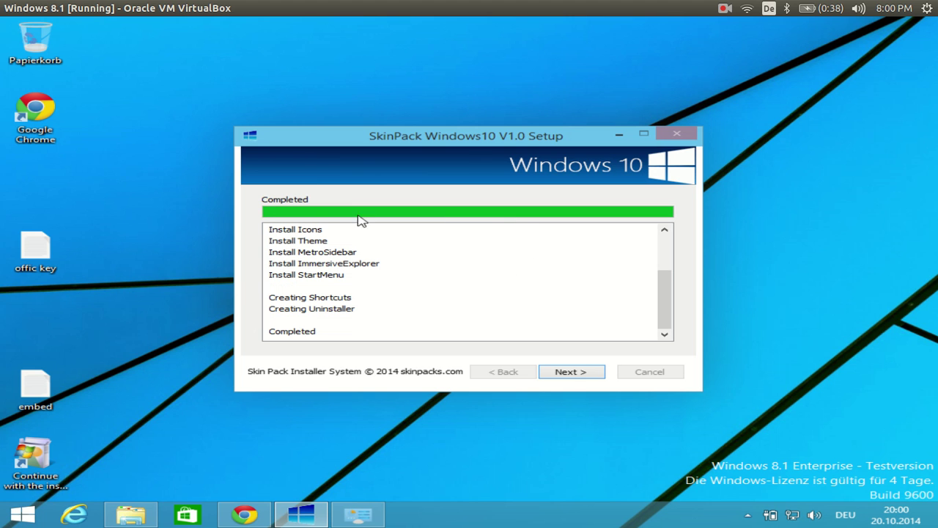
pyautogui.click(560, 374)
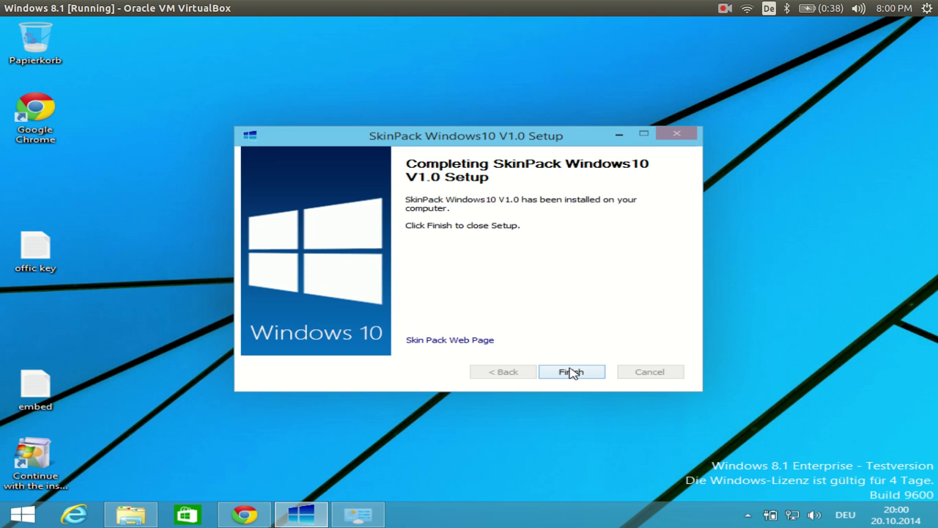
pyautogui.click(572, 372)
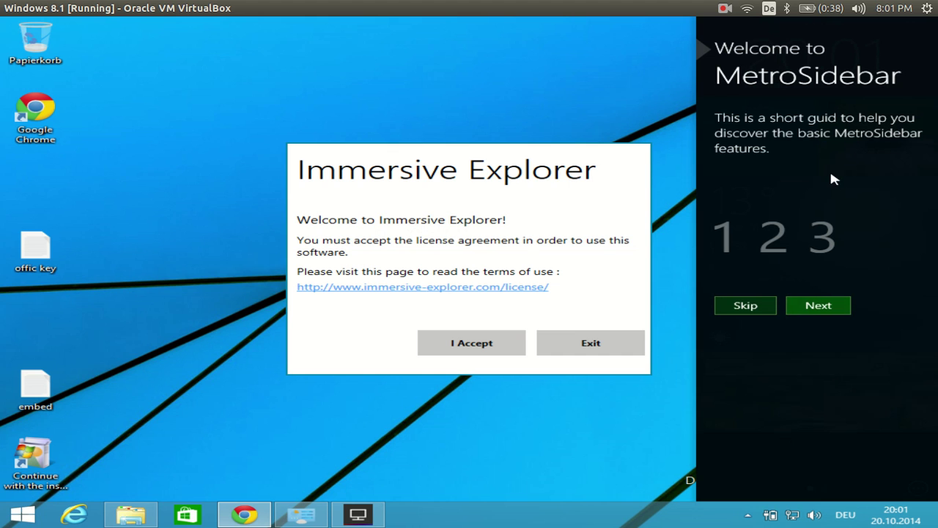
# Exit the Immersive Explorer welcome dialog and go through the three-part MetroSidebar introduction to its end.
pyautogui.click(506, 344)
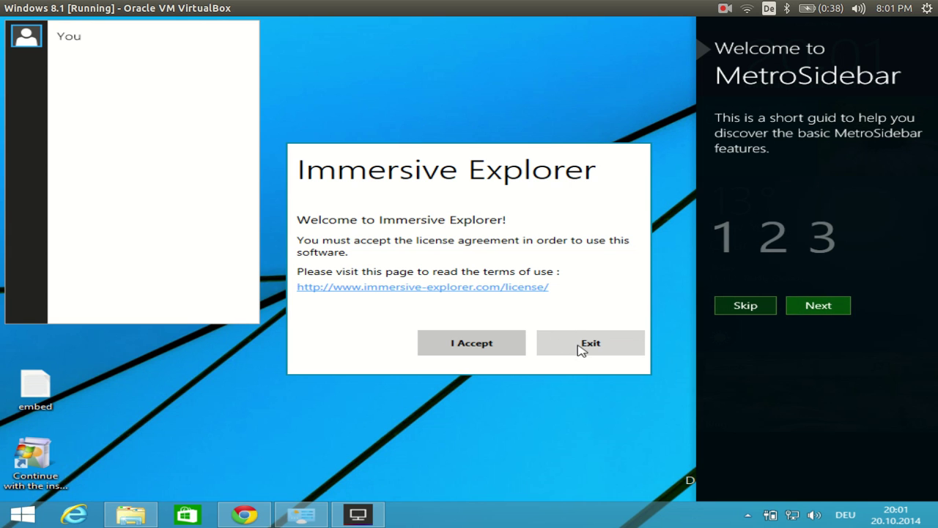
pyautogui.click(581, 349)
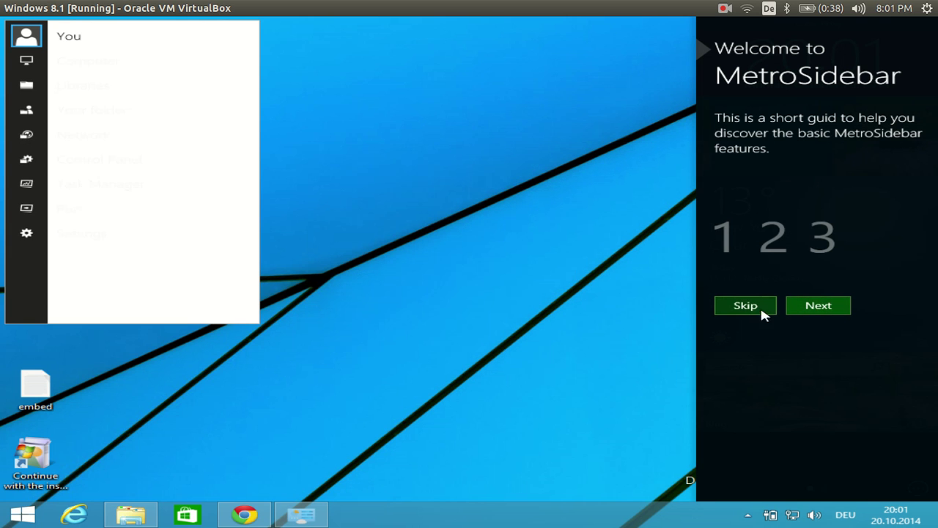
pyautogui.click(811, 308)
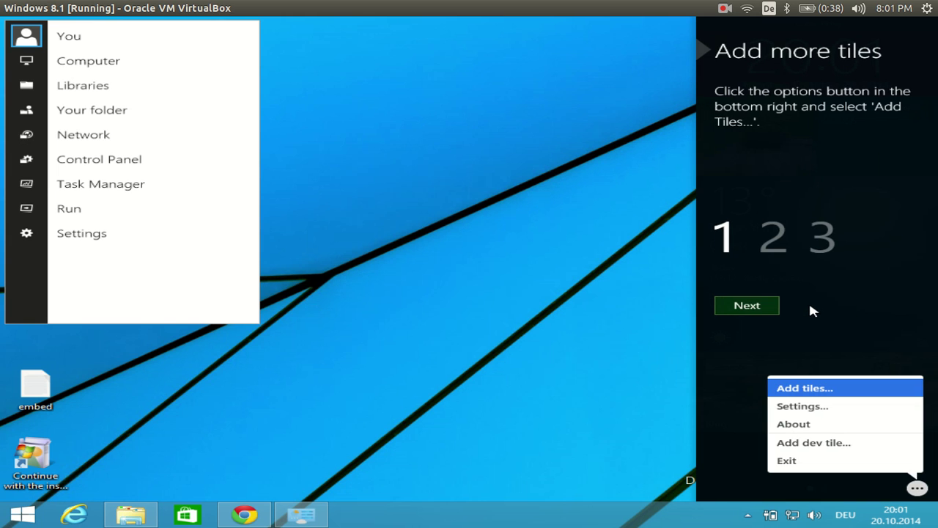
pyautogui.click(763, 305)
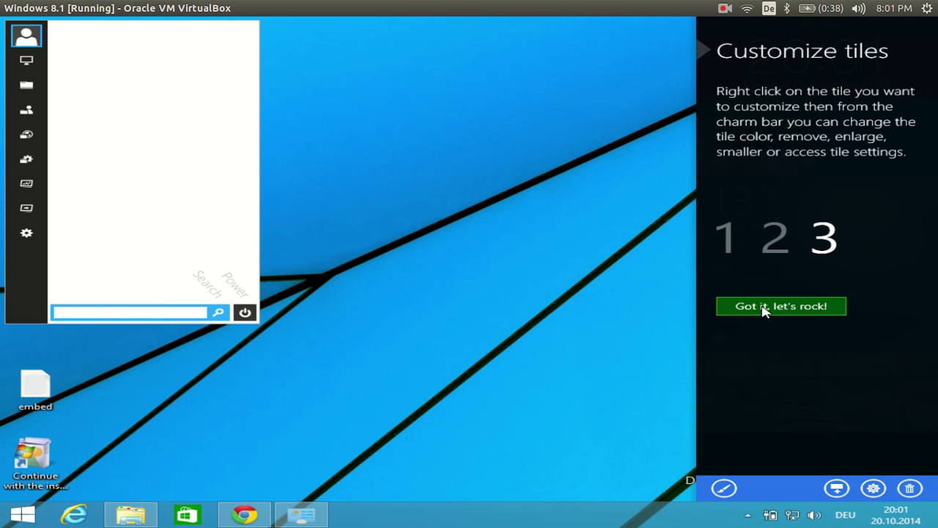
pyautogui.click(795, 308)
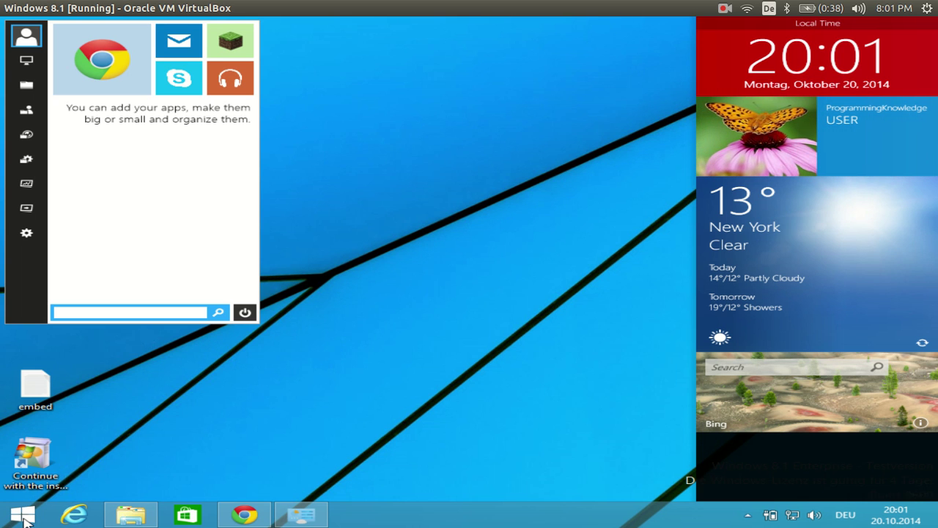
# View the Start screen, return to the desktop and go through the new start menu's introduction.
pyautogui.click(21, 518)
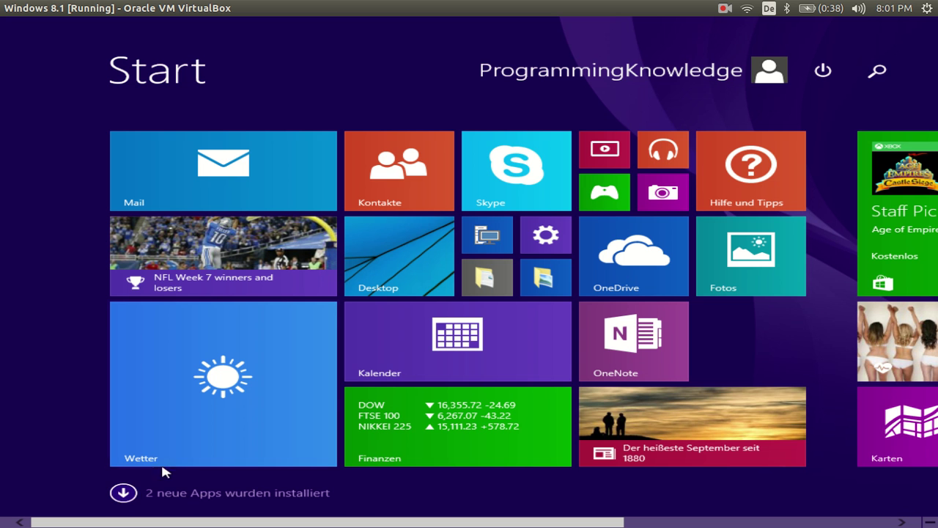
pyautogui.click(349, 292)
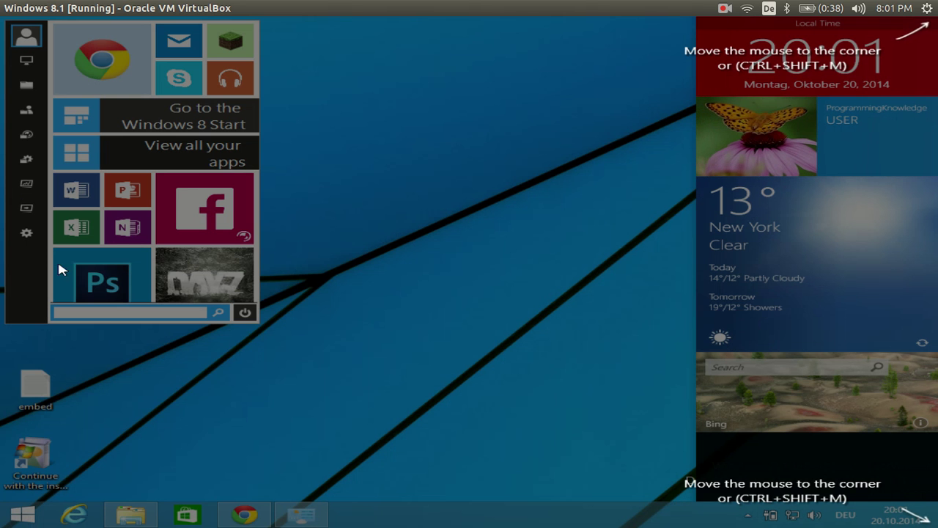
pyautogui.click(22, 34)
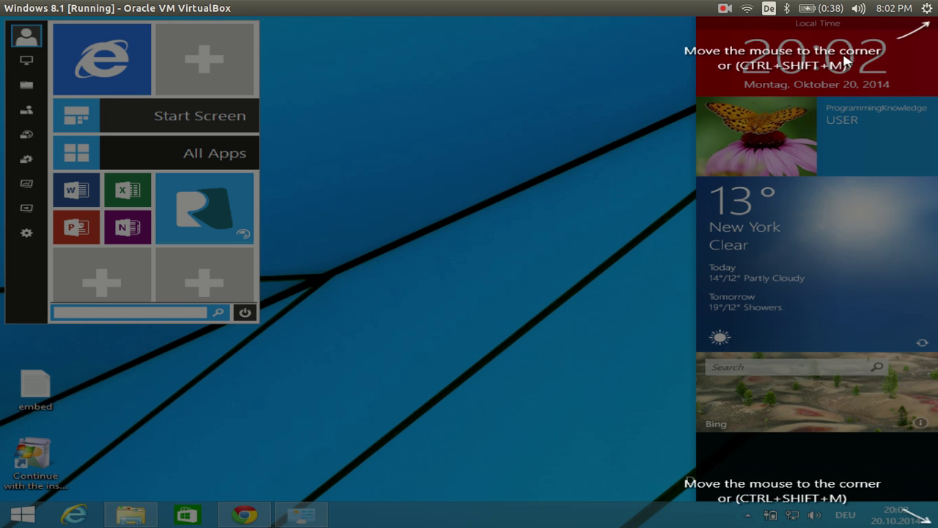
pyautogui.click(728, 9)
pyautogui.click(731, 33)
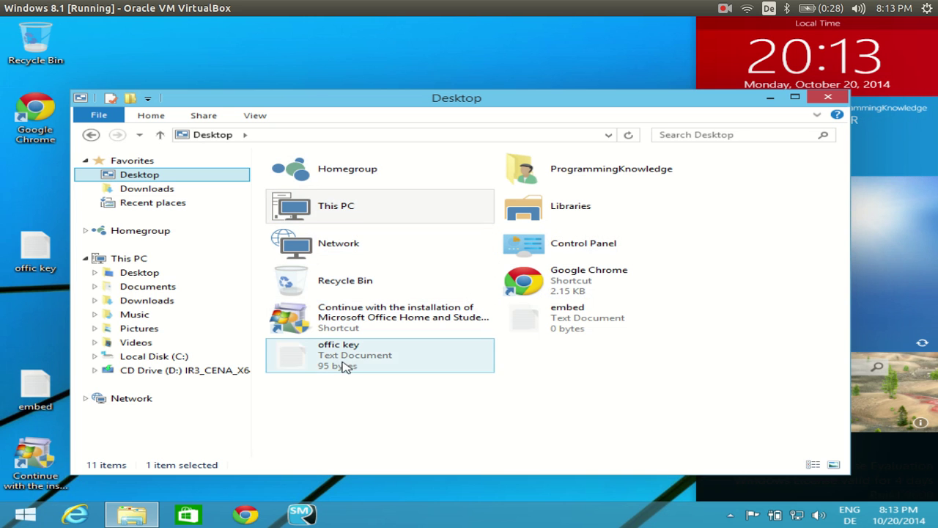
# Open the new start menu and browse its All Apps list of desktop programs.
pyautogui.click(27, 516)
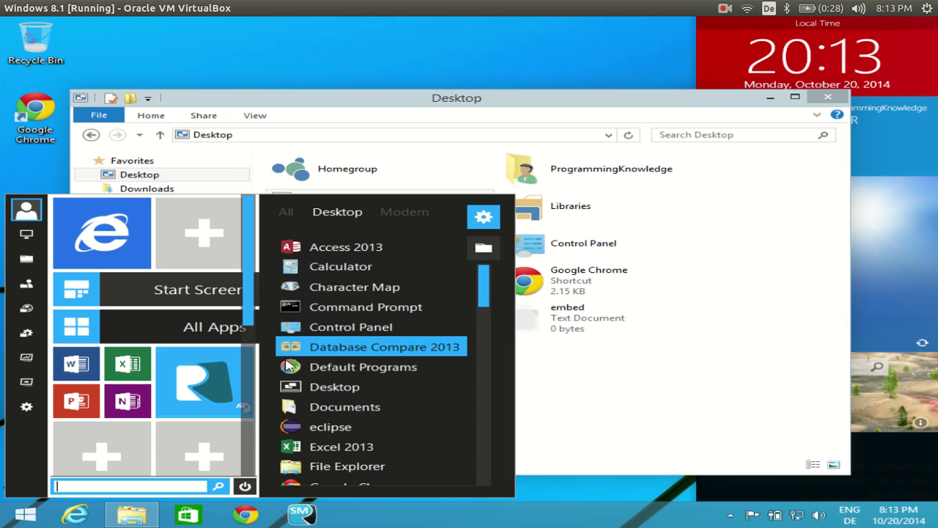
pyautogui.click(237, 231)
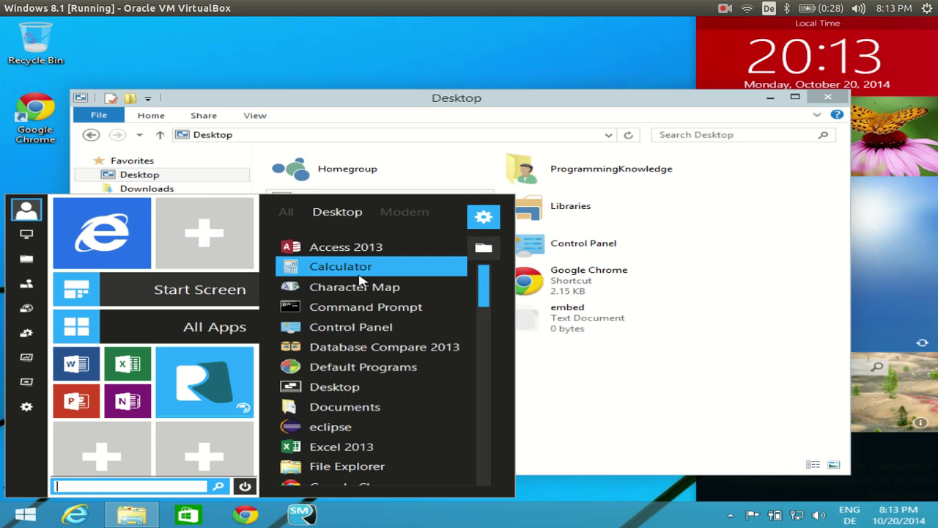
pyautogui.scroll(-4, 366, 300)
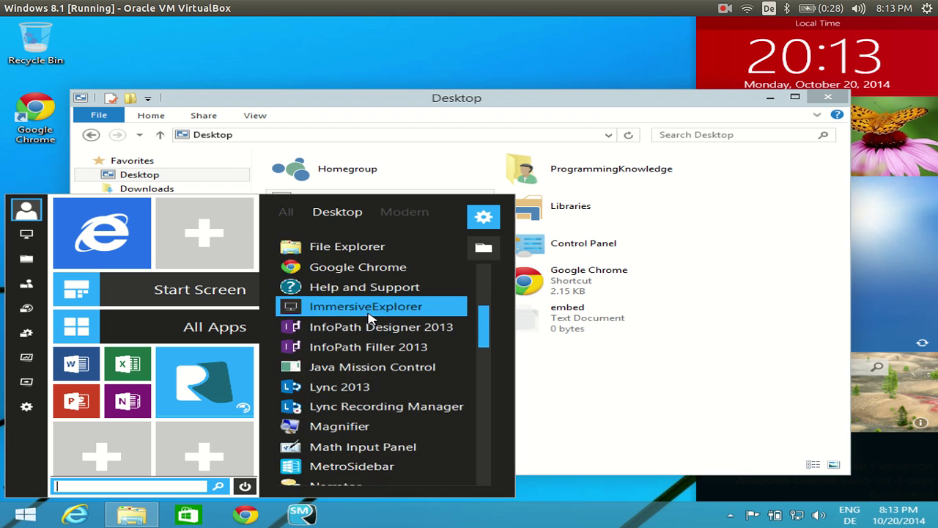
pyautogui.scroll(-2, 370, 320)
pyautogui.scroll(1, 358, 367)
pyautogui.scroll(5, 357, 374)
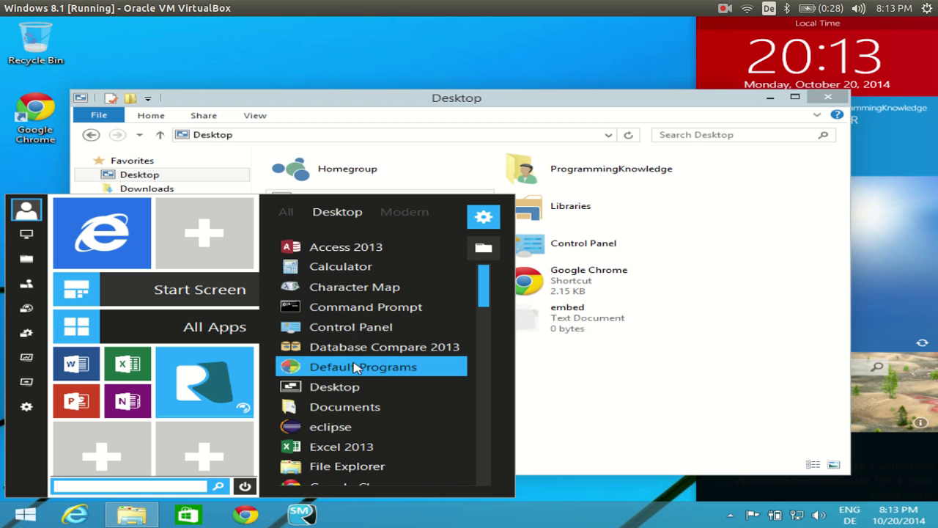
pyautogui.scroll(-2, 367, 324)
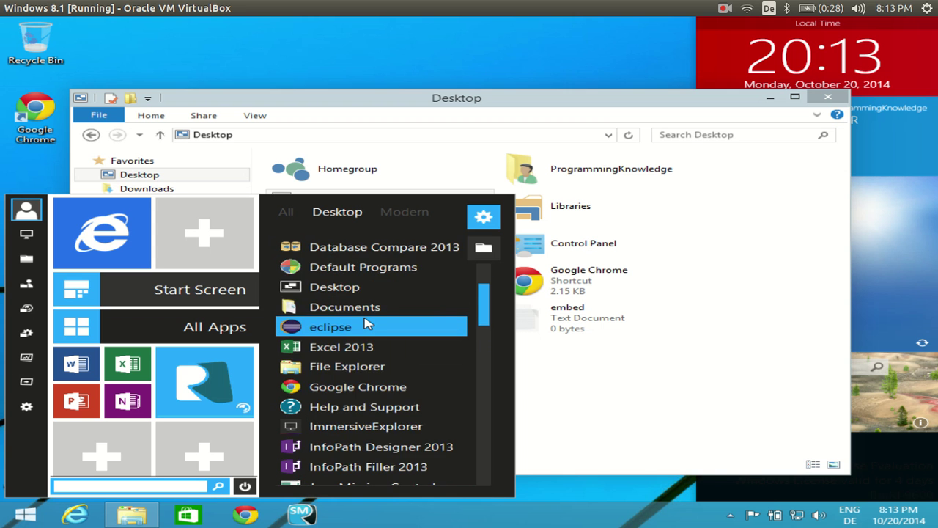
pyautogui.scroll(-2, 367, 323)
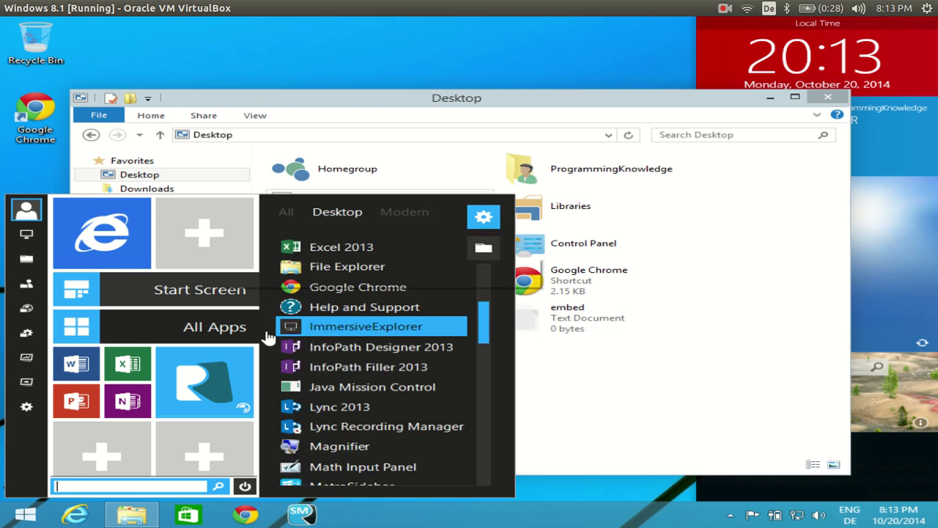
pyautogui.moveTo(265, 469)
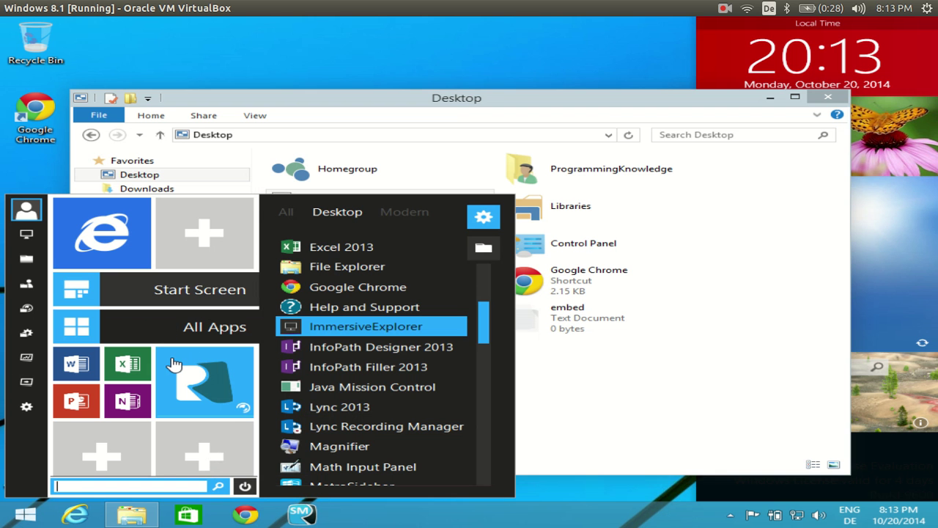
# Open the Start screen from the start menu, look through all installed apps by name and return to the desktop.
pyautogui.click(170, 298)
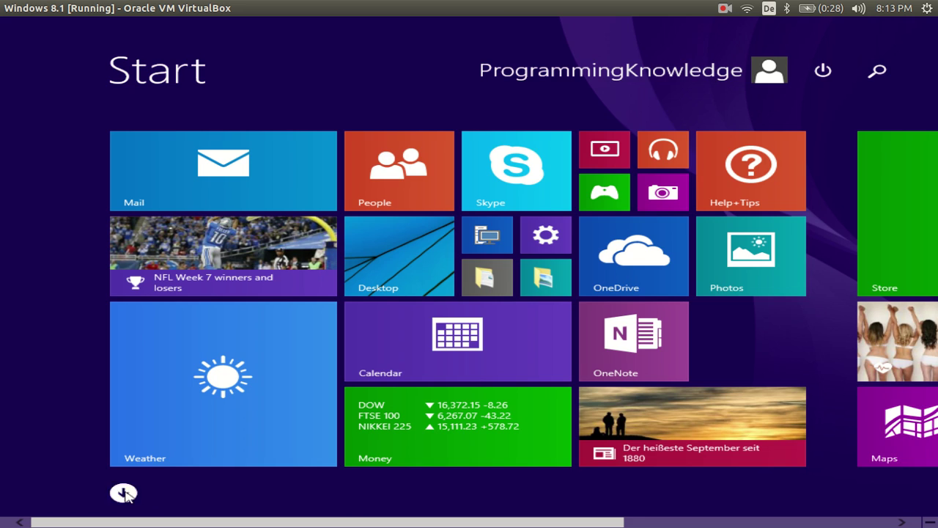
pyautogui.click(124, 493)
pyautogui.moveTo(126, 526); pyautogui.dragTo(739, 526)
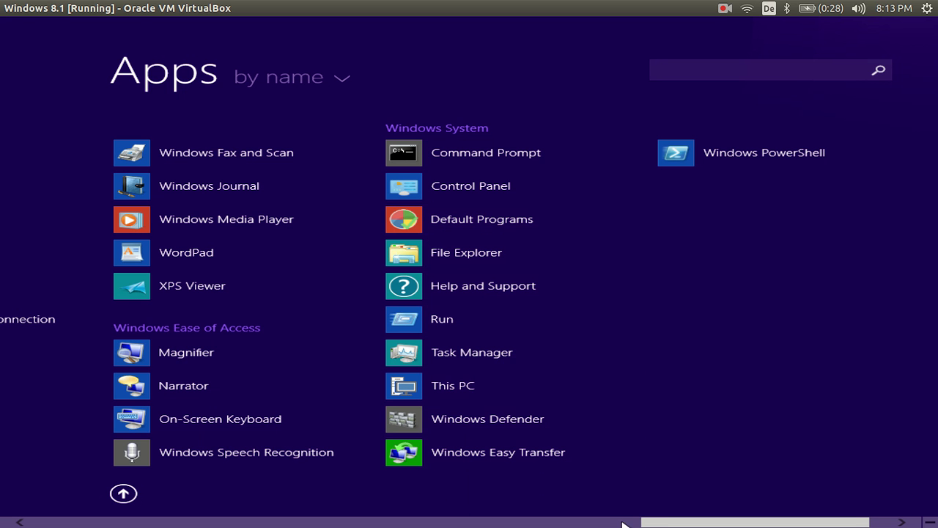
pyautogui.scroll(3, 605, 525)
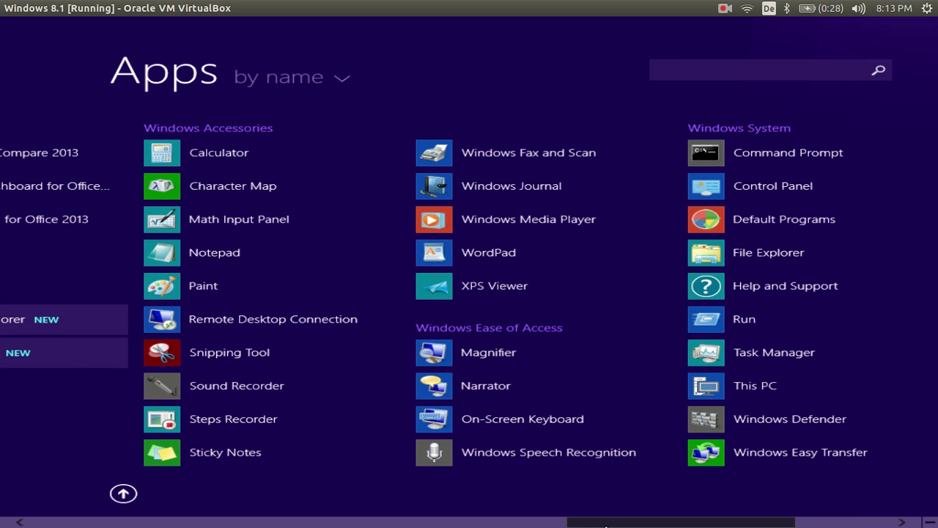
pyautogui.moveTo(606, 524); pyautogui.dragTo(598, 525)
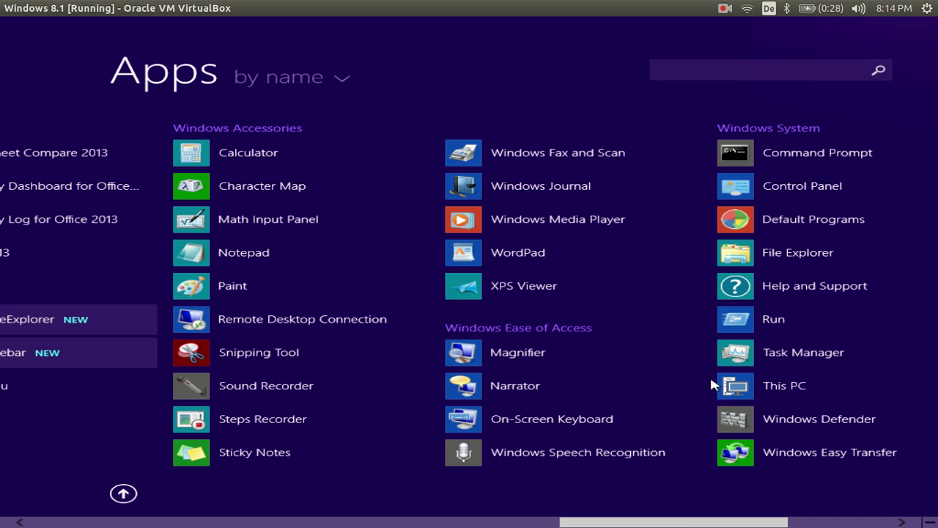
pyautogui.moveTo(689, 522); pyautogui.dragTo(401, 521)
pyautogui.click(137, 492)
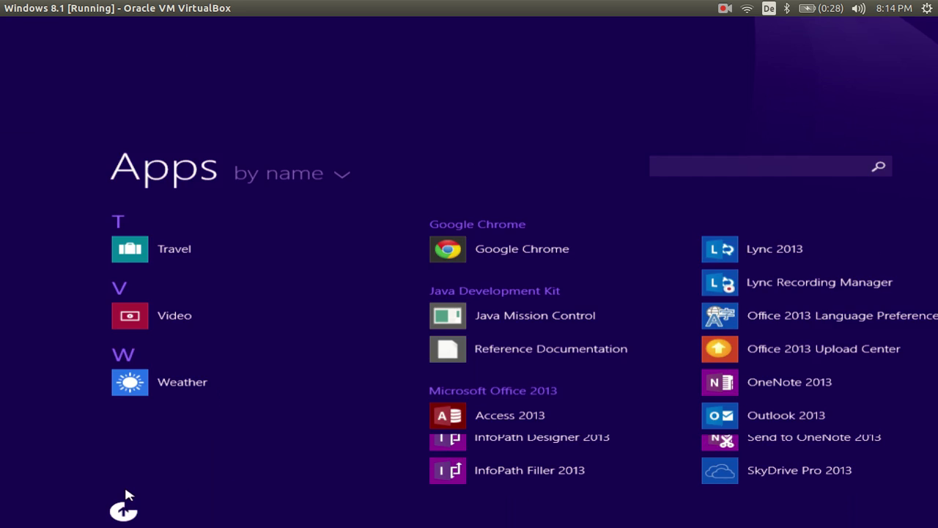
pyautogui.click(383, 268)
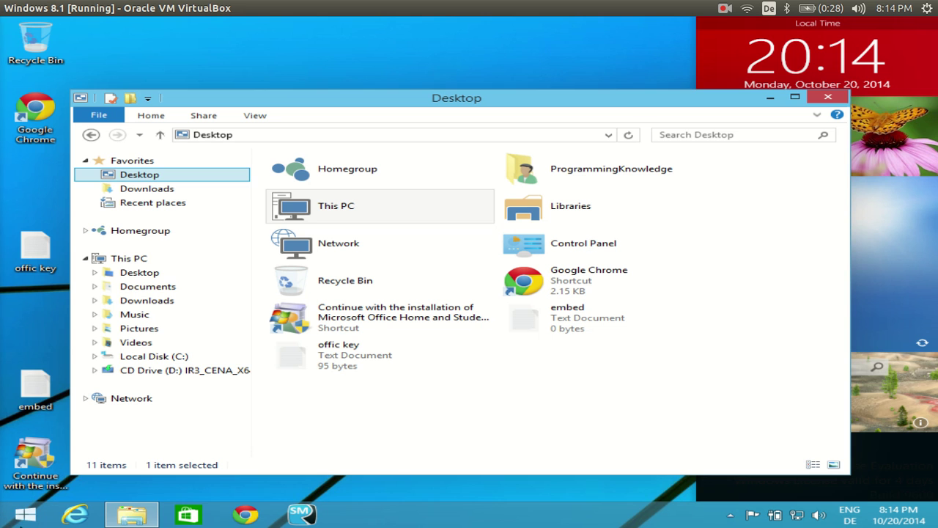
# Check the start menu and the This PC entry, then return to the Desktop folder window.
pyautogui.click(16, 521)
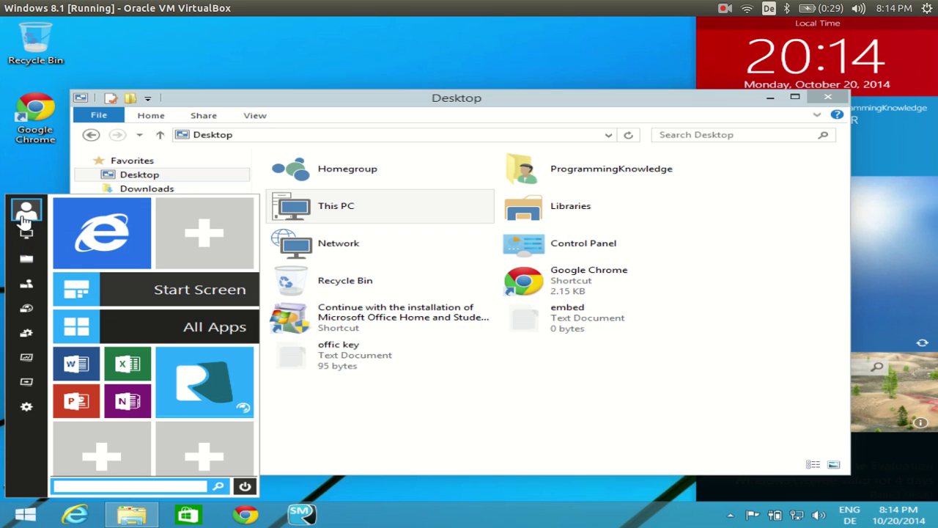
pyautogui.press('Escape')
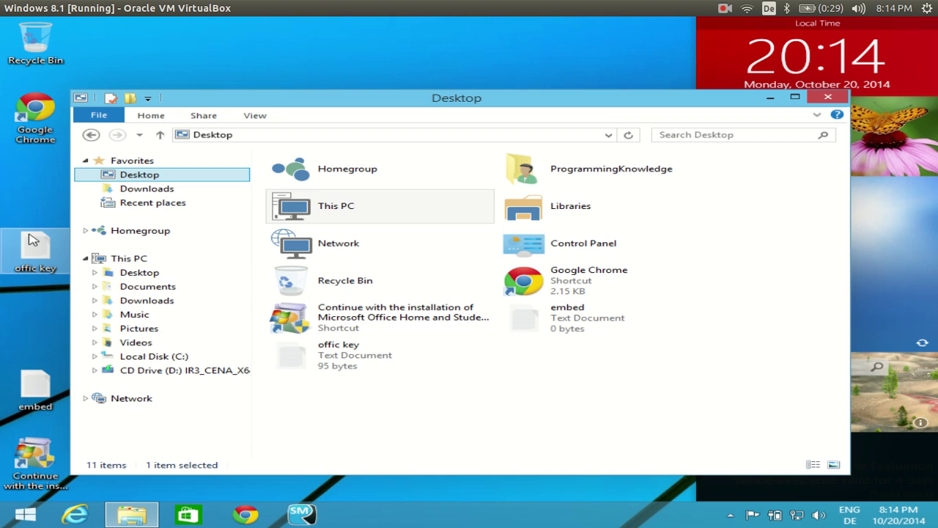
pyautogui.doubleClick(322, 207)
pyautogui.click(850, 117)
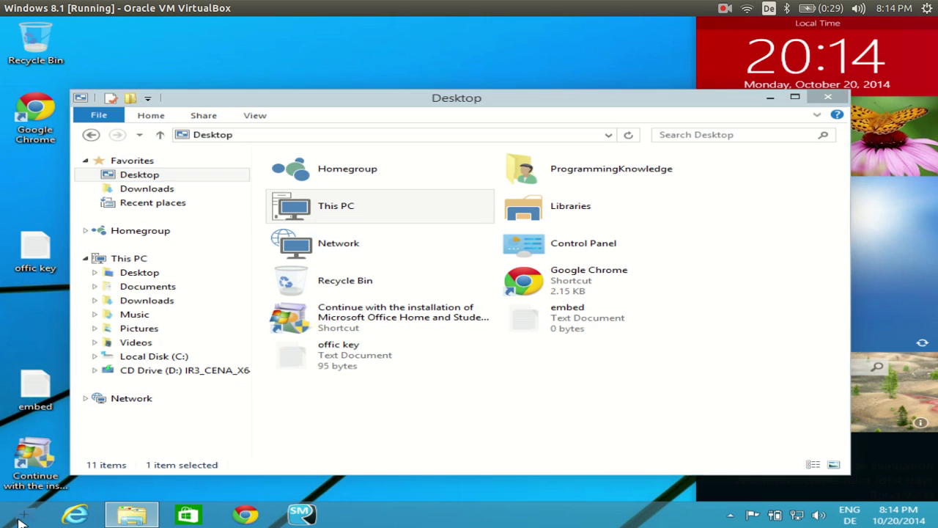
# Add Notepad, Narrator and MetroSidebar from the All Apps list as tiles in empty slots of the start menu.
pyautogui.click(20, 517)
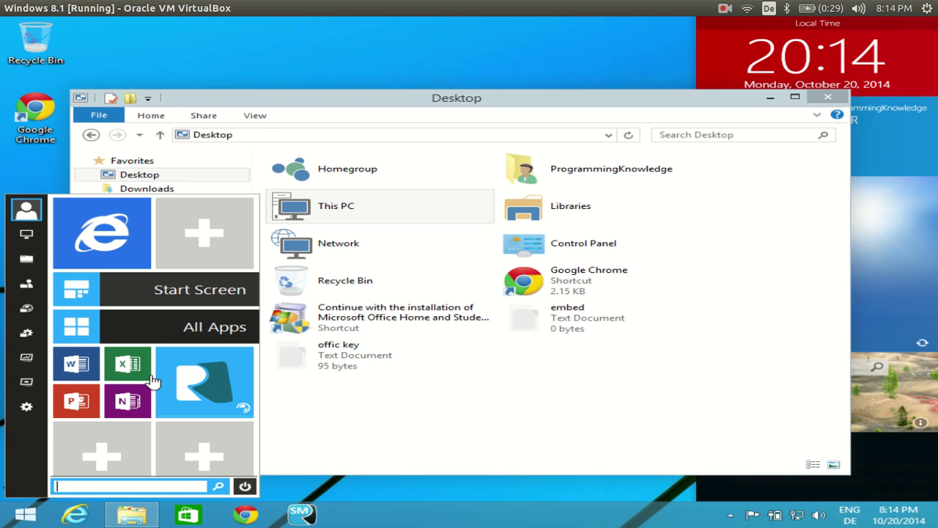
pyautogui.click(191, 329)
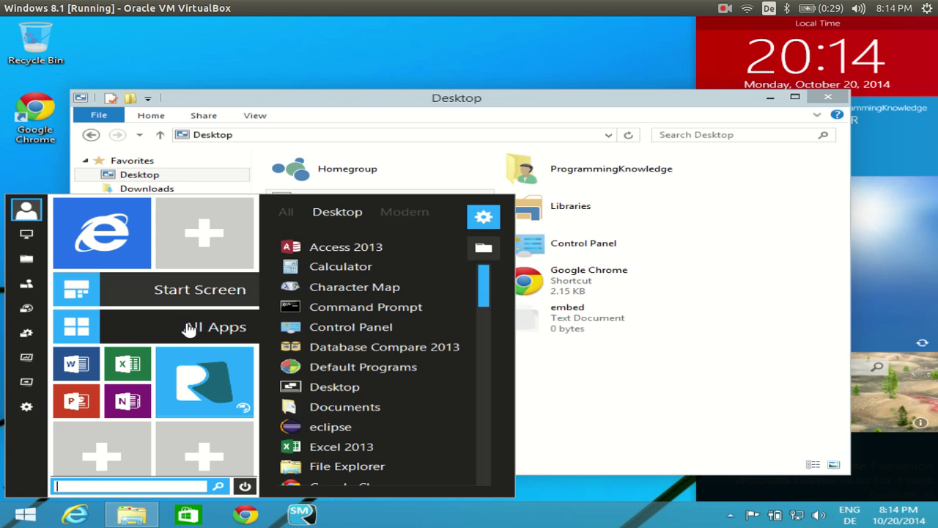
pyautogui.scroll(-5, 359, 249)
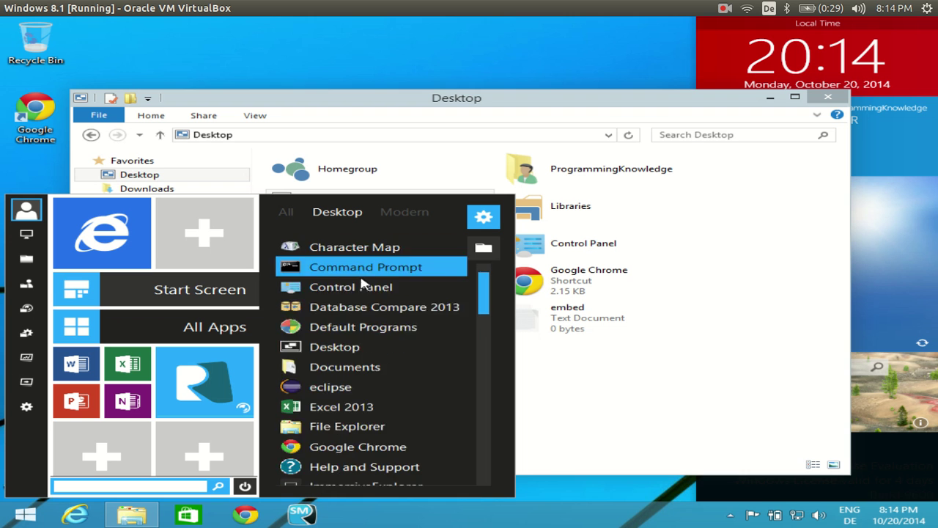
pyautogui.scroll(-1, 345, 333)
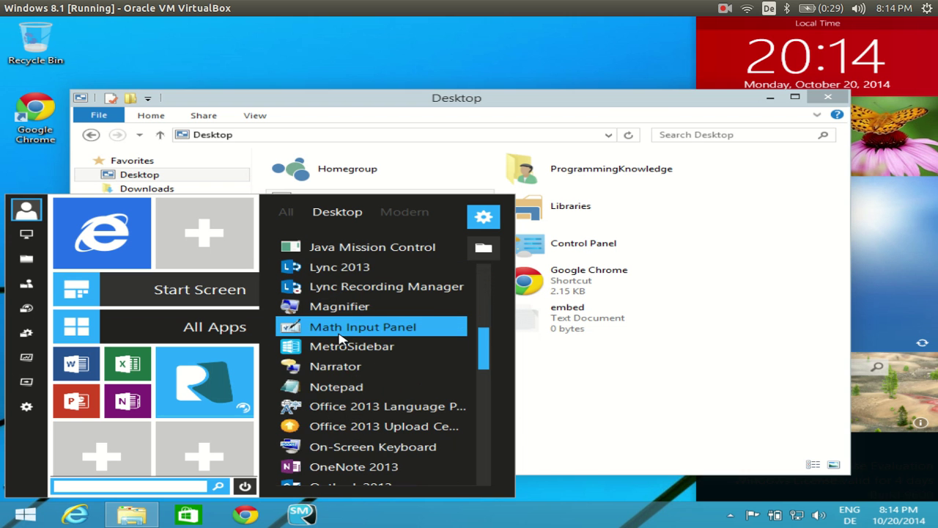
pyautogui.click(79, 320)
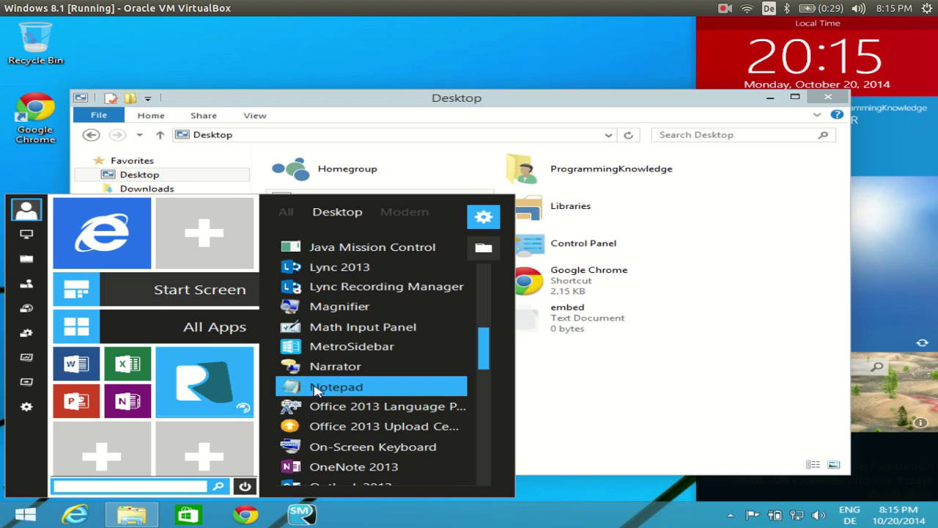
pyautogui.moveTo(314, 391); pyautogui.dragTo(208, 372)
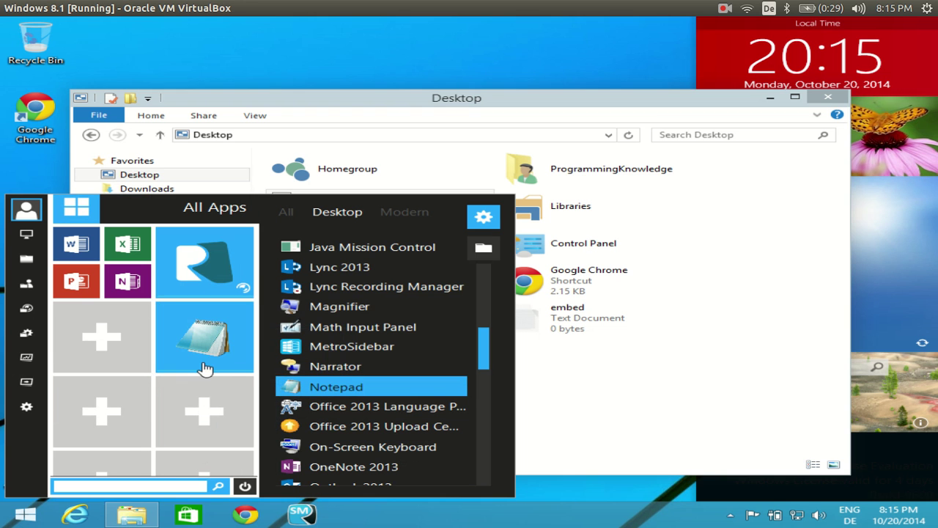
pyautogui.moveTo(323, 370); pyautogui.dragTo(119, 365)
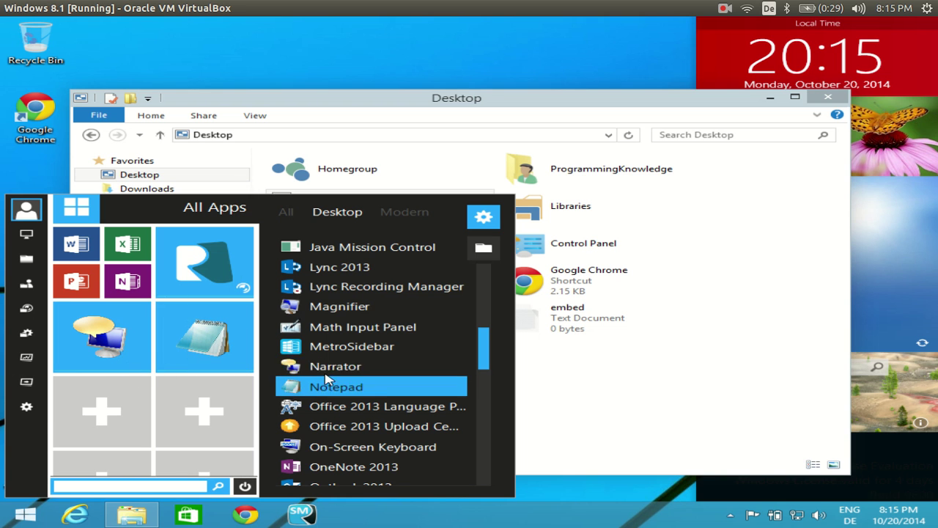
pyautogui.moveTo(359, 347); pyautogui.dragTo(110, 429)
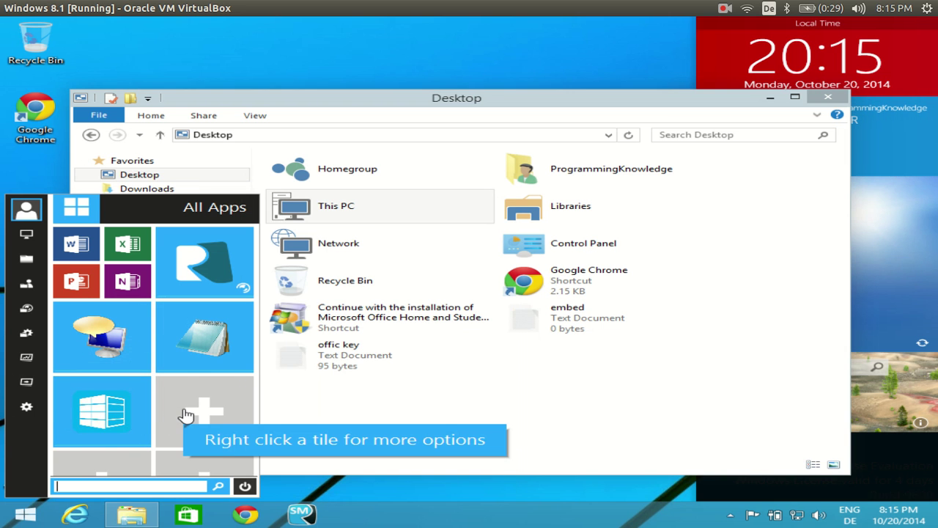
# Show the start menu's All Apps list again beside the tiles.
pyautogui.scroll(2, 188, 412)
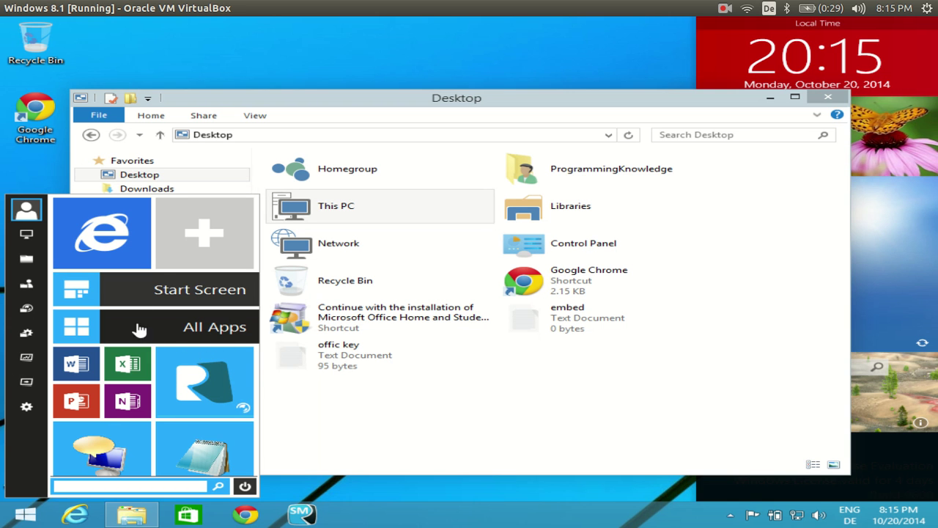
pyautogui.moveTo(139, 329)
pyautogui.moveTo(202, 325)
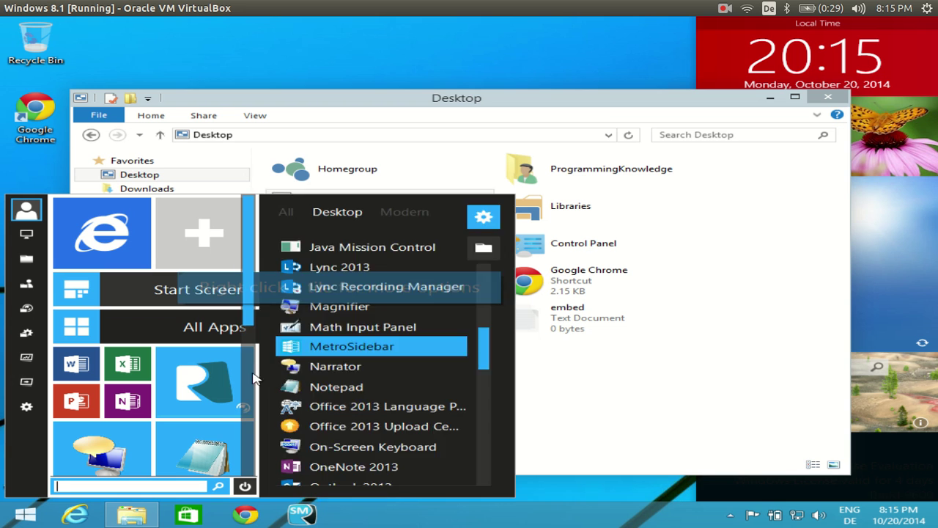
# Look through the desktop programs in the start menu's All Apps list, then close the start menu.
pyautogui.moveTo(265, 400)
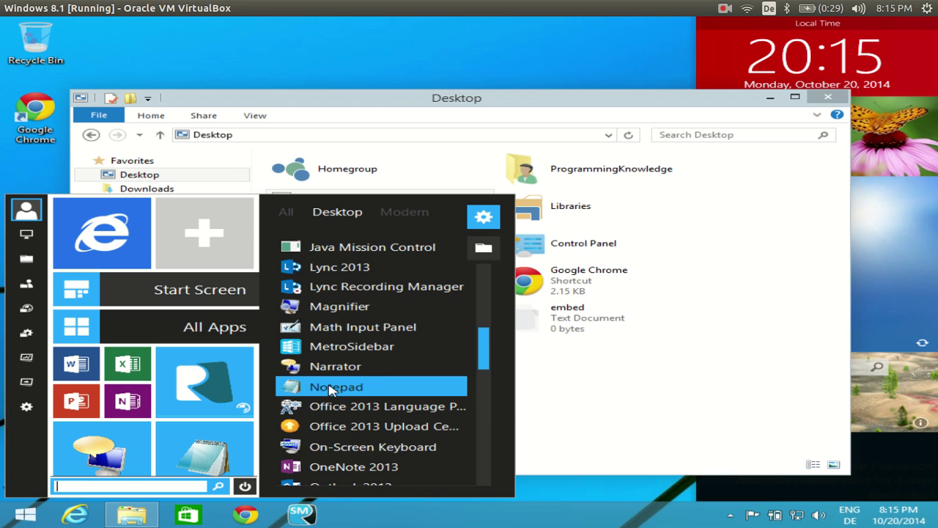
pyautogui.scroll(-2, 330, 392)
pyautogui.scroll(-4, 330, 400)
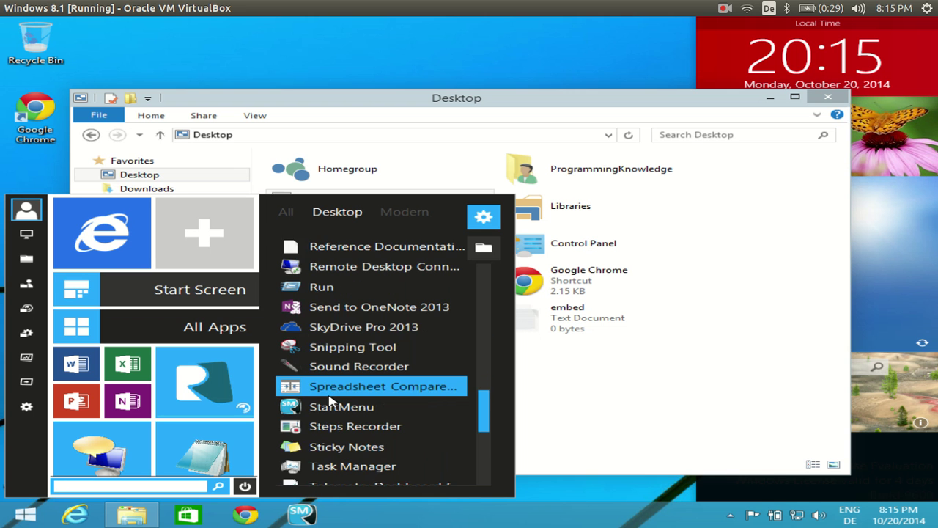
pyautogui.moveTo(252, 330)
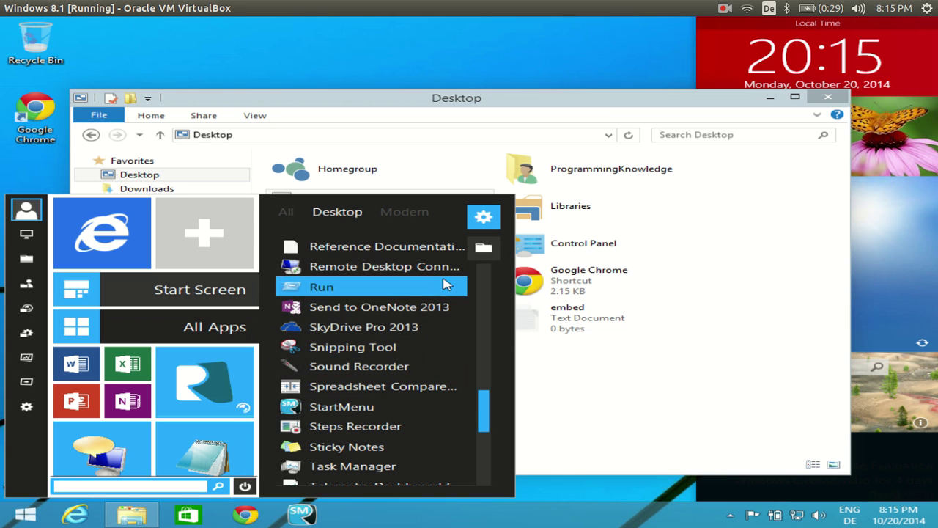
pyautogui.click(726, 11)
pyautogui.click(728, 37)
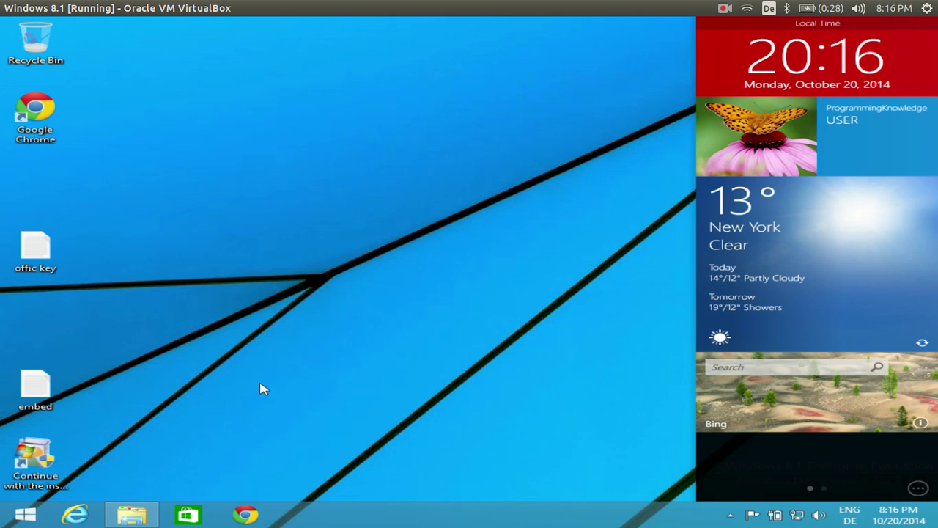
pyautogui.click(24, 516)
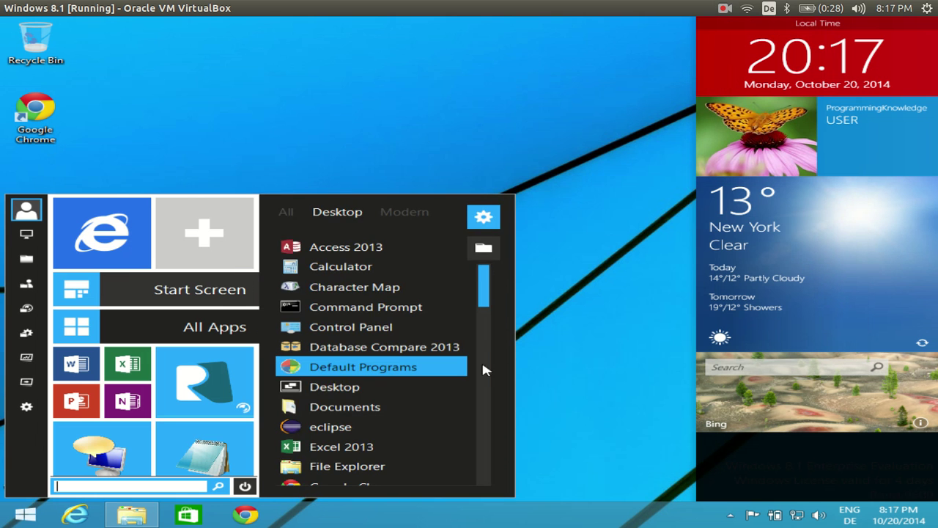
pyautogui.click(593, 368)
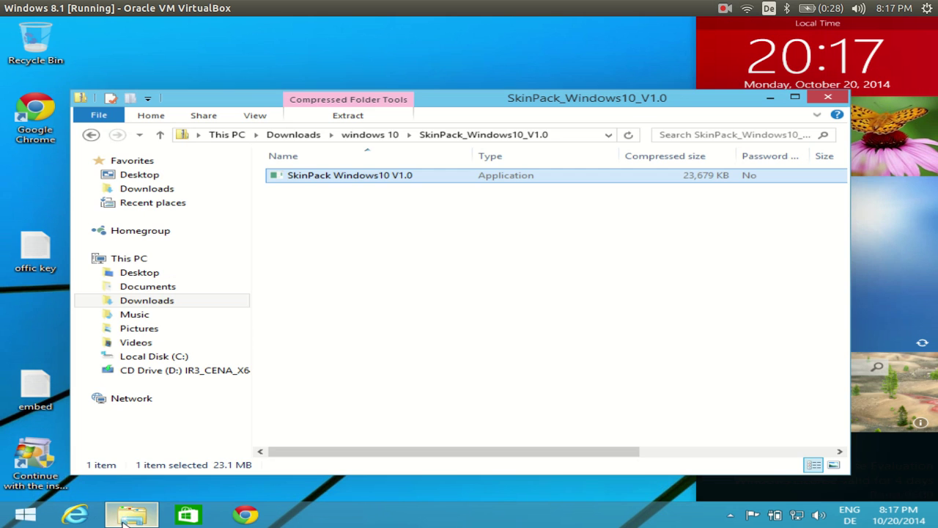
# Run SkinPack Windows10 V1.0 from its zip archive, dismissing the extraction error, and open the uninstaller of the previous SkinPack.
pyautogui.click(132, 515)
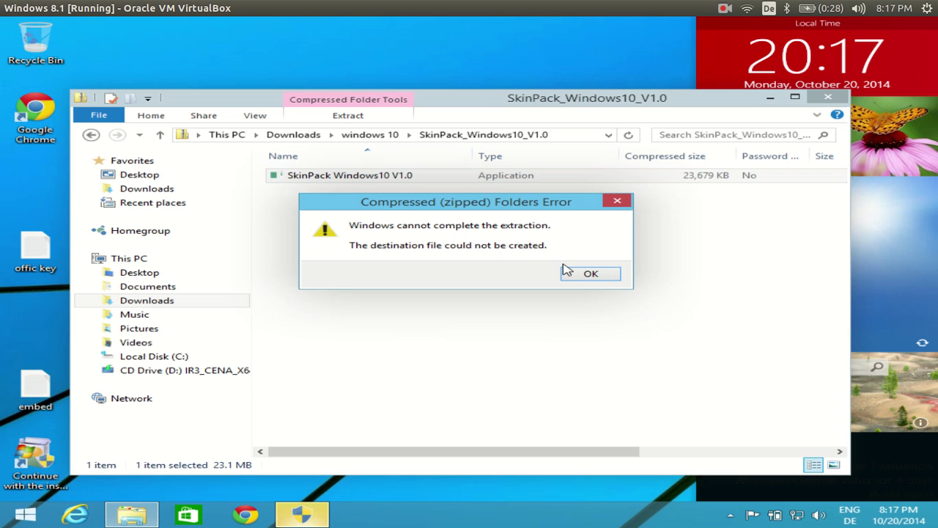
pyautogui.click(590, 274)
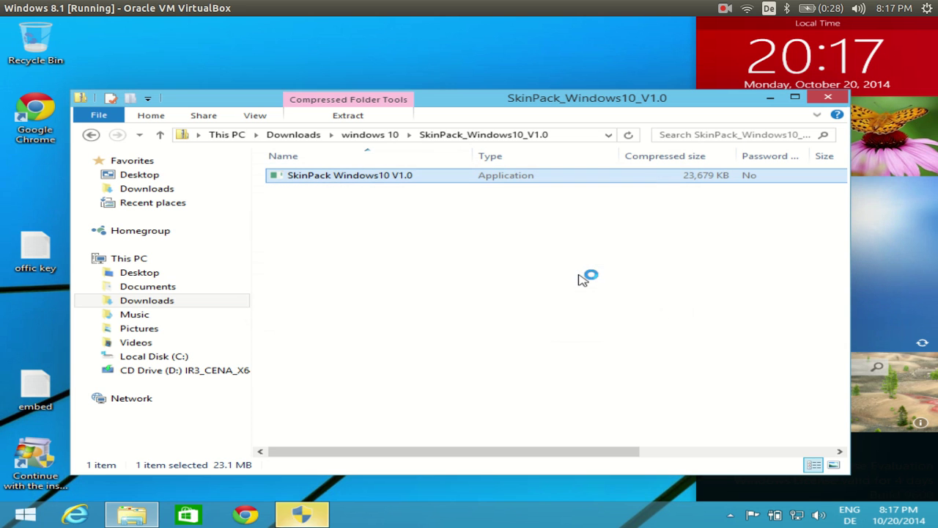
pyautogui.click(308, 514)
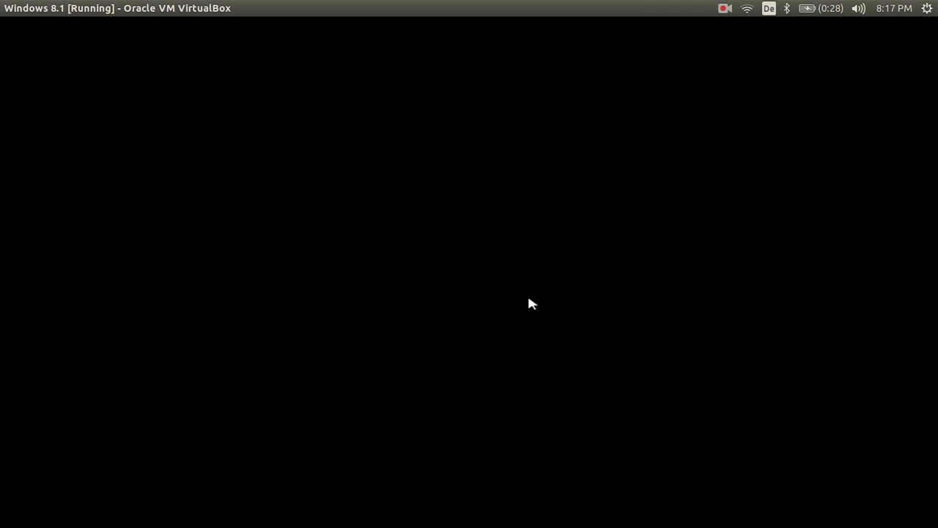
pyautogui.click(530, 297)
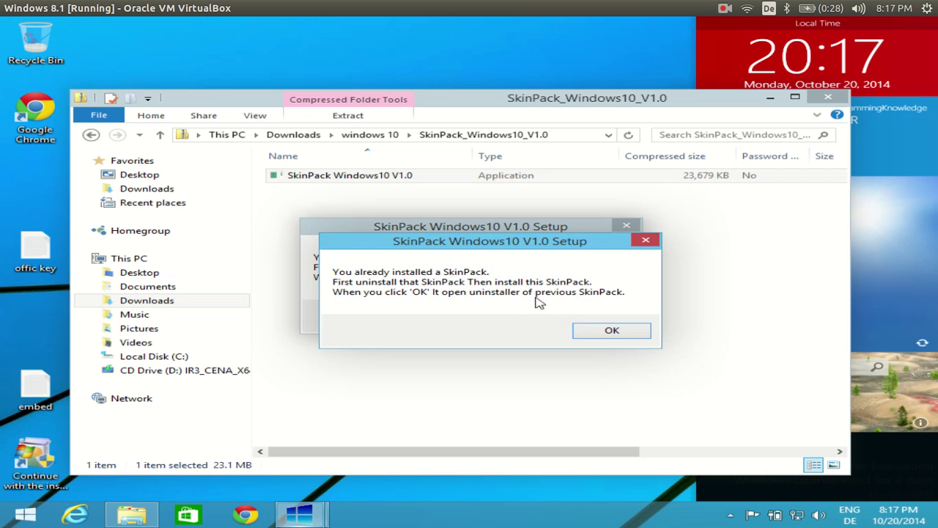
pyautogui.click(586, 321)
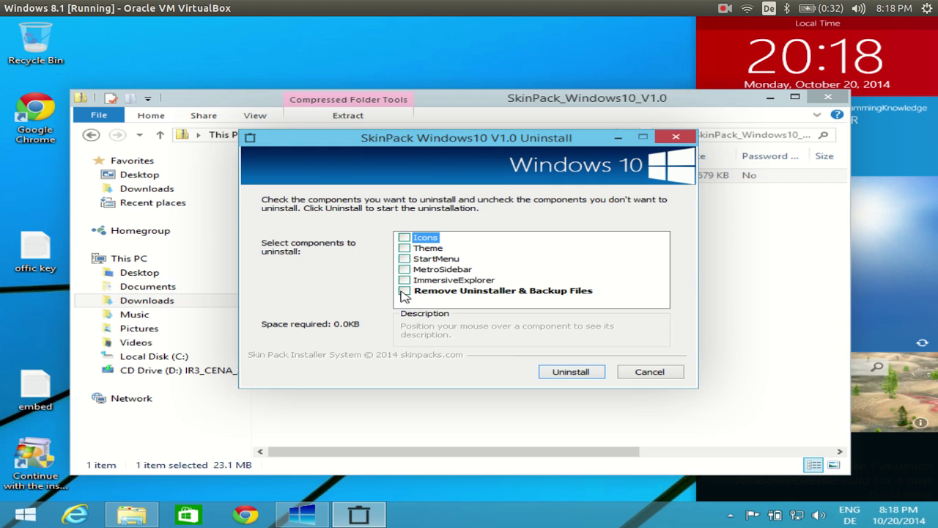
# Uninstall the Icons, Theme, StartMenu, MetroSidebar and ImmersiveExplorer components, including the option Remove Uninstaller & Backup Files.
pyautogui.click(404, 249)
pyautogui.click(404, 270)
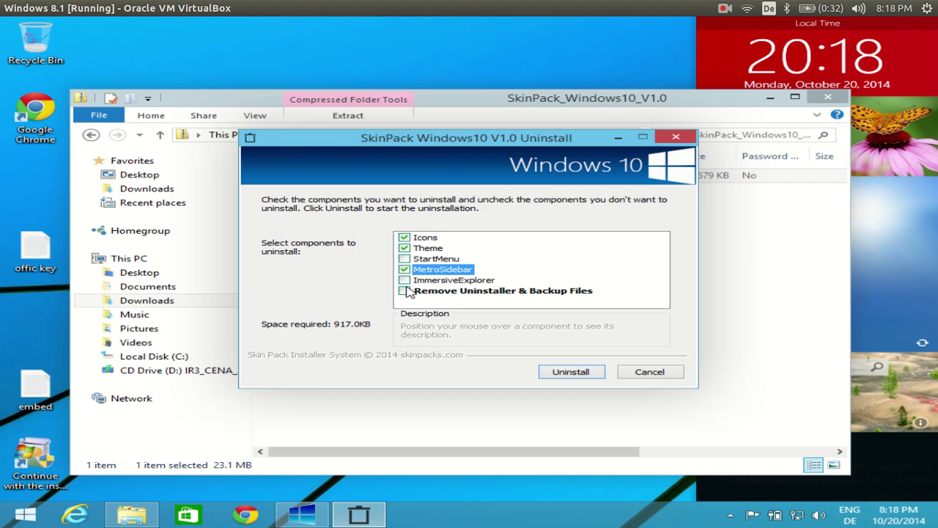
pyautogui.click(404, 280)
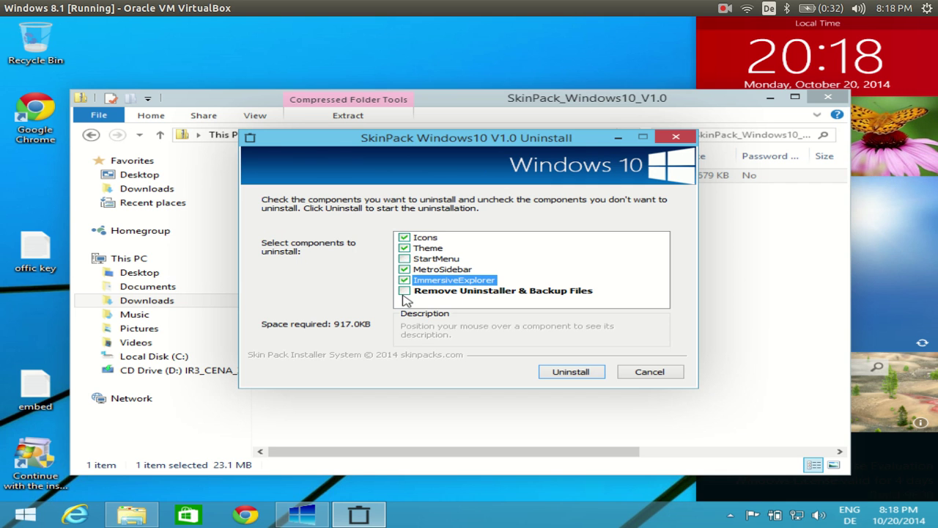
pyautogui.click(405, 291)
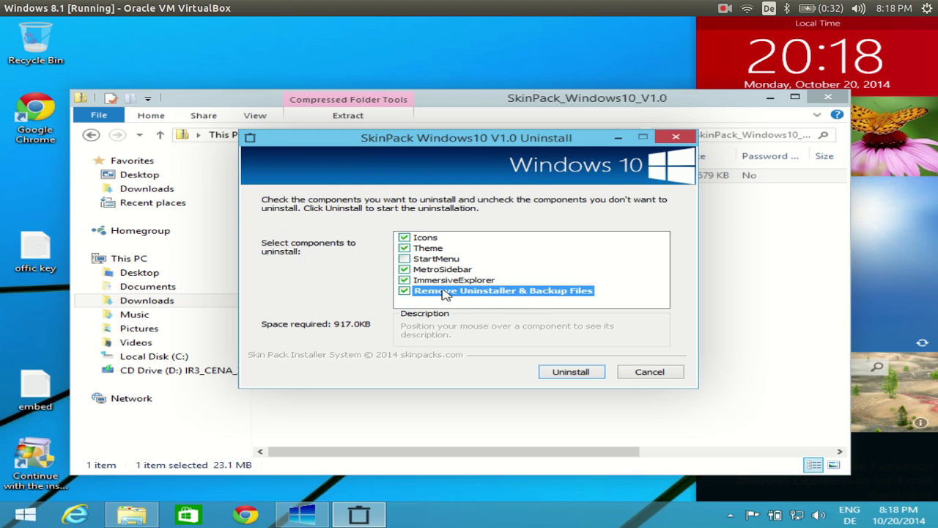
pyautogui.click(404, 260)
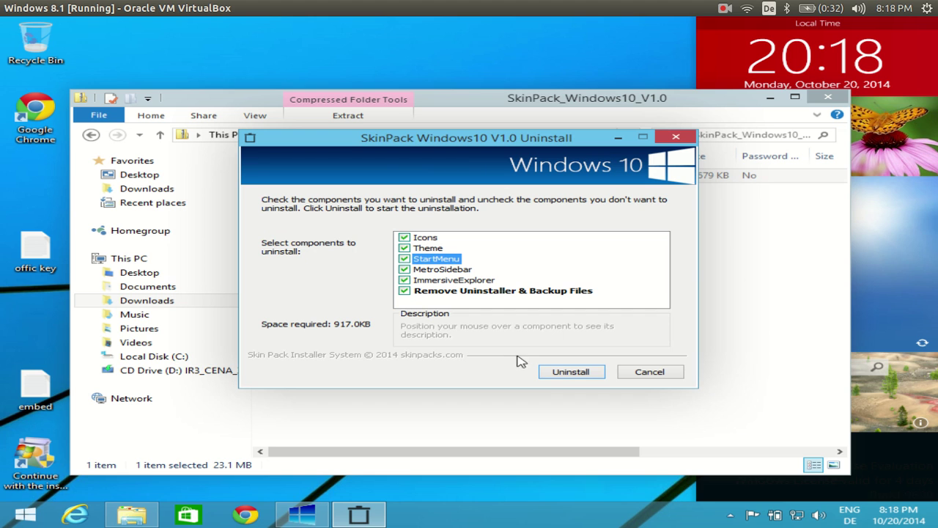
pyautogui.click(568, 373)
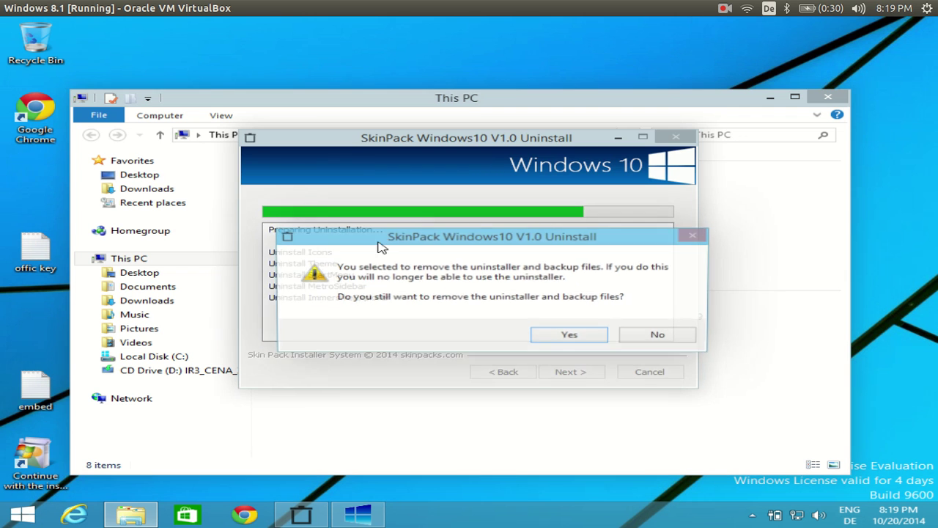
# Minimize the Personalization window and confirm the removal of the uninstaller and backup files.
pyautogui.click(568, 332)
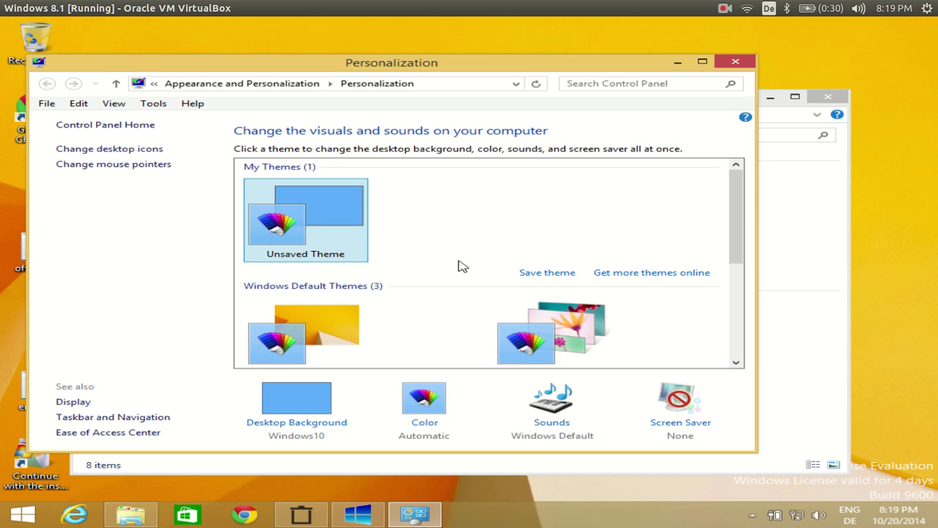
pyautogui.click(676, 63)
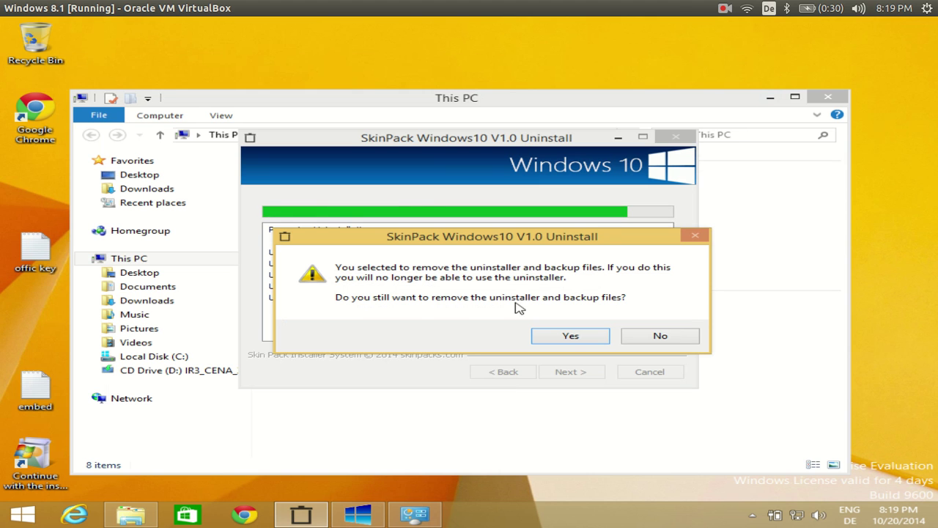
pyautogui.click(566, 337)
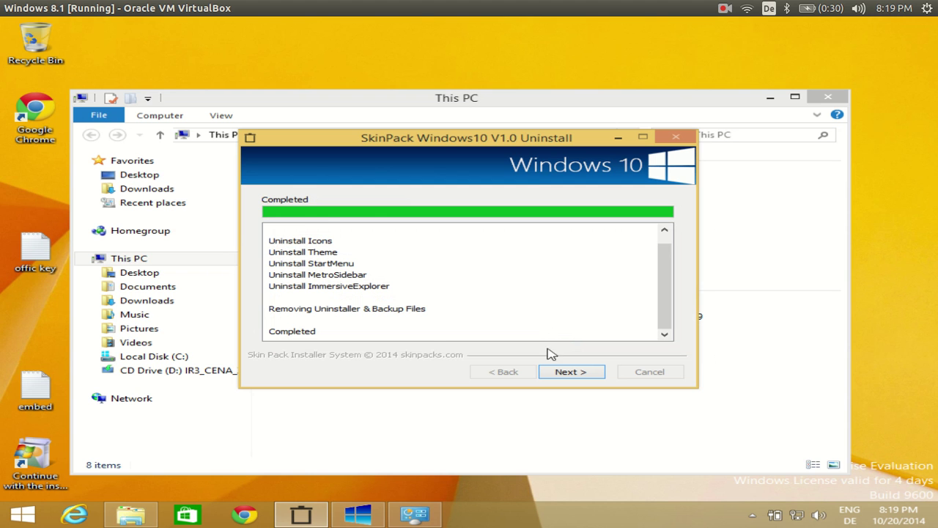
# Finish the SkinPack uninstall wizard and close the This PC window and the remaining SkinPack setup message.
pyautogui.click(579, 375)
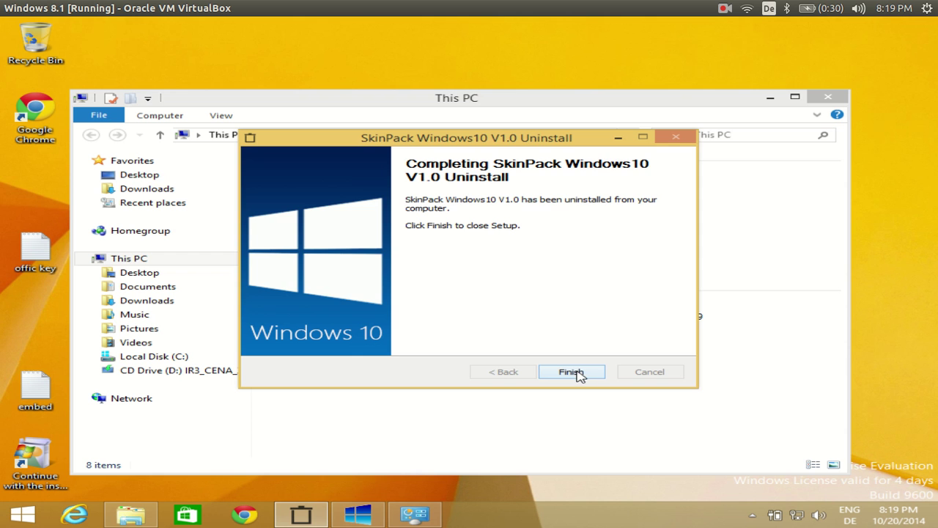
pyautogui.click(575, 372)
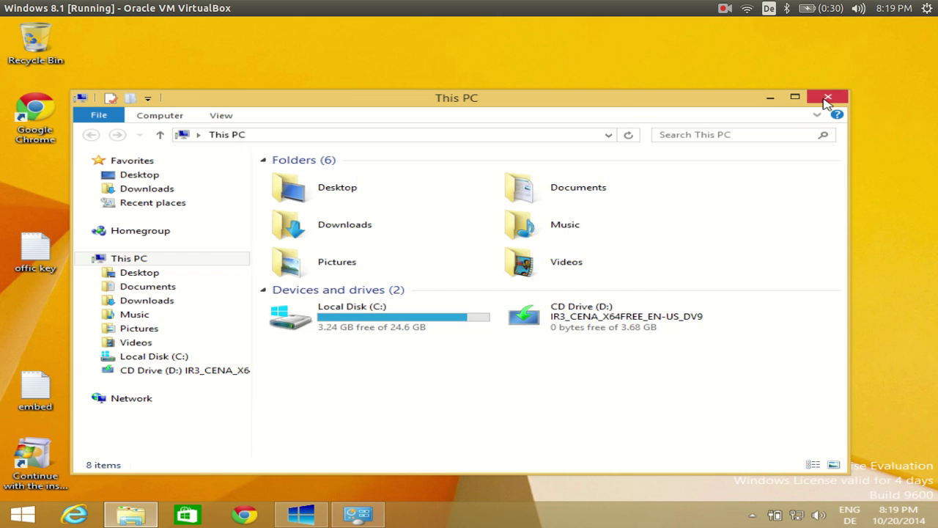
pyautogui.click(828, 97)
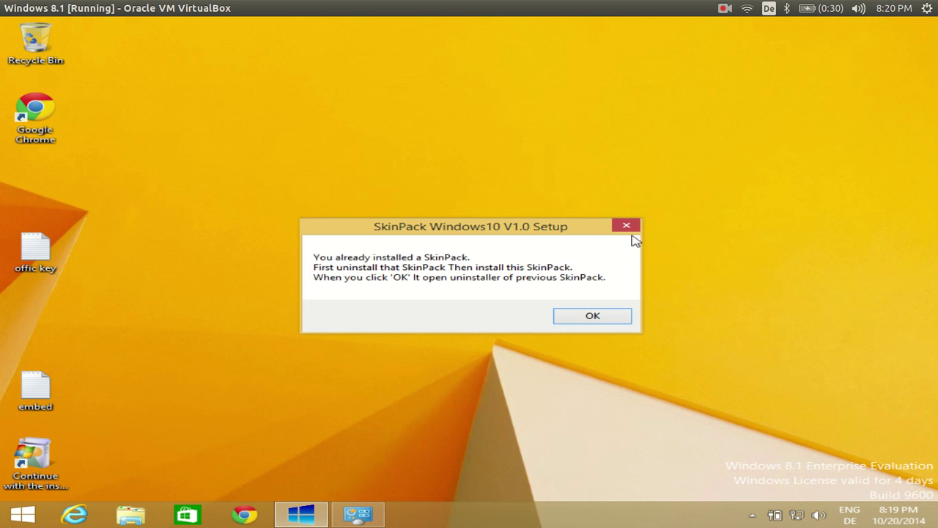
pyautogui.click(627, 225)
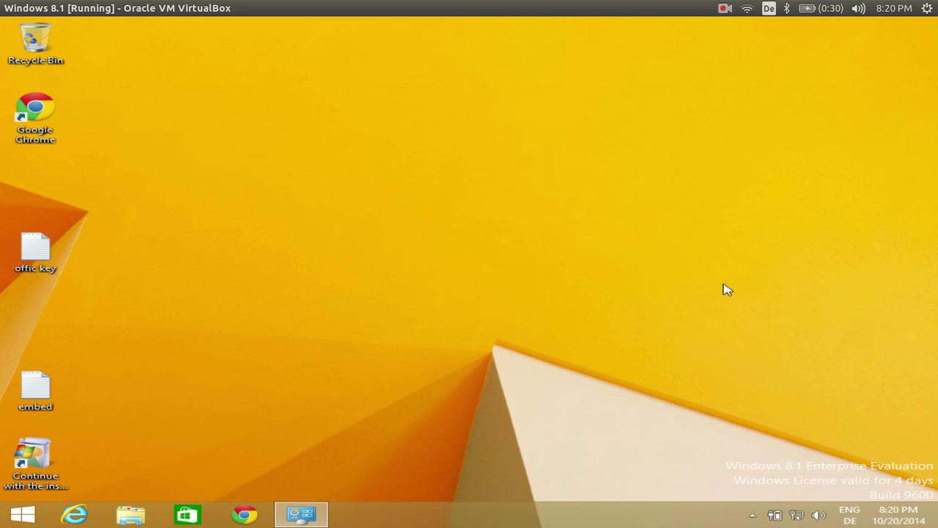